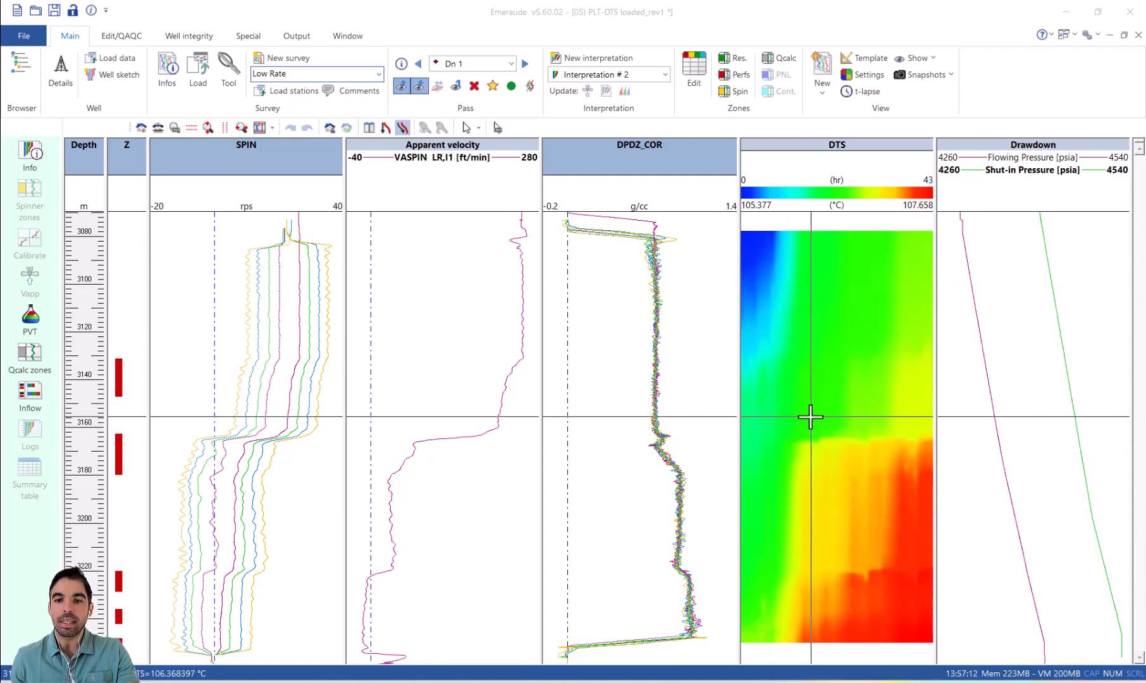
Step: Explore the DTS array data and extract the temperature log sample at 15 hr from the image
right_click(811, 417)
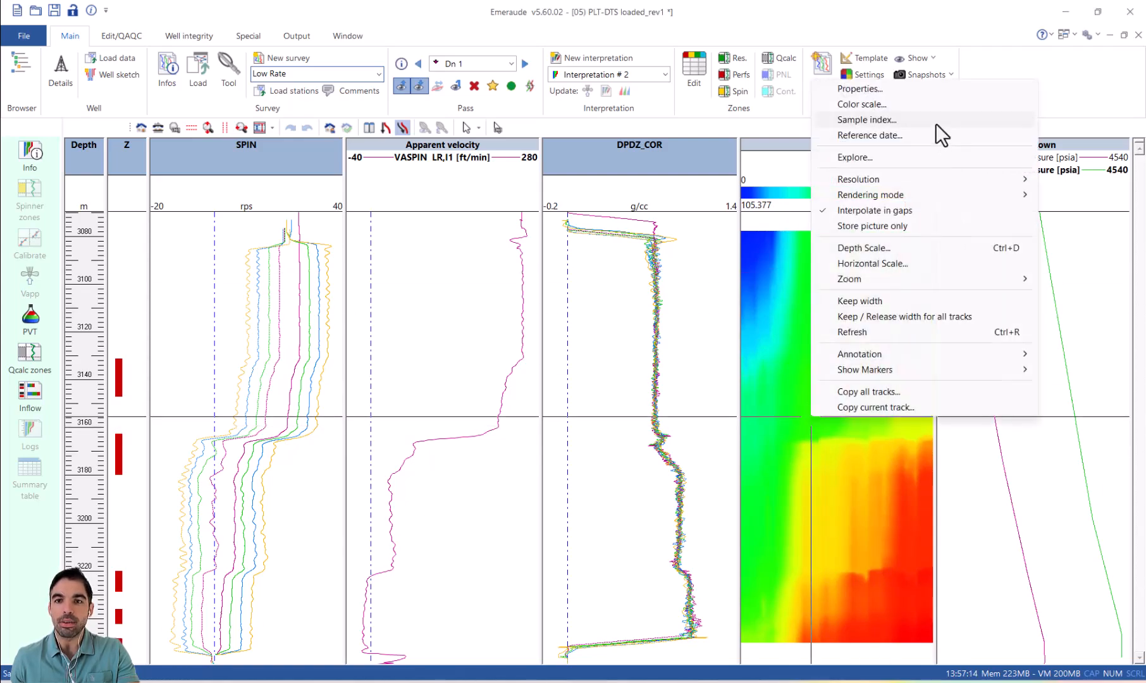
click(912, 161)
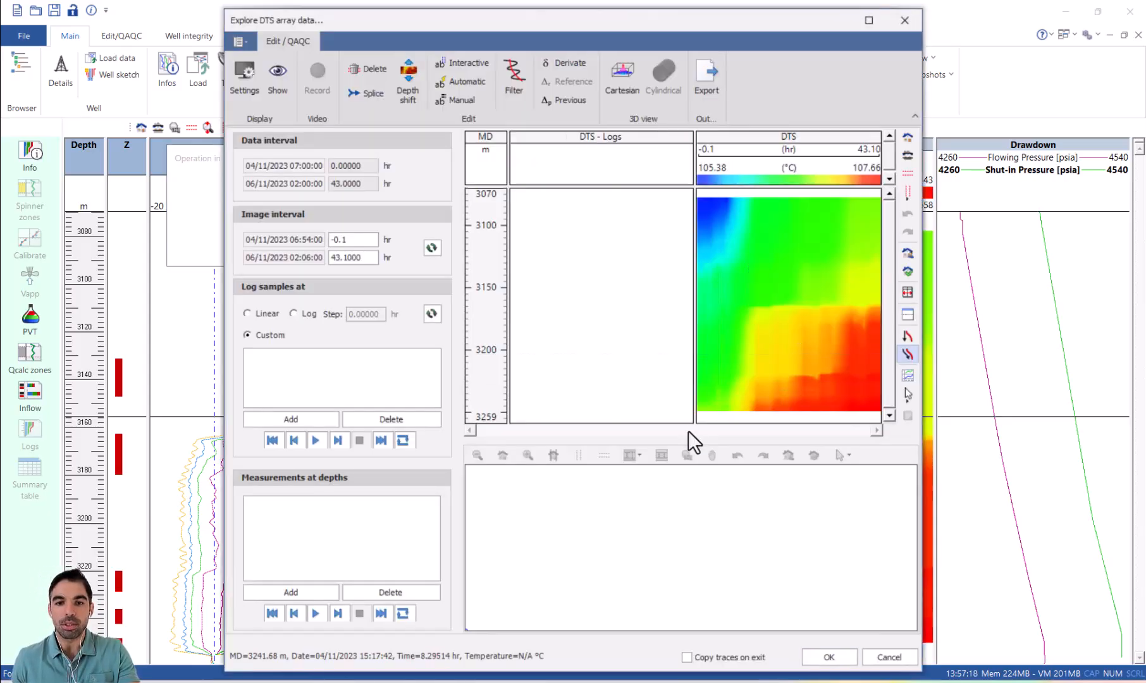
drag(691, 437, 710, 583)
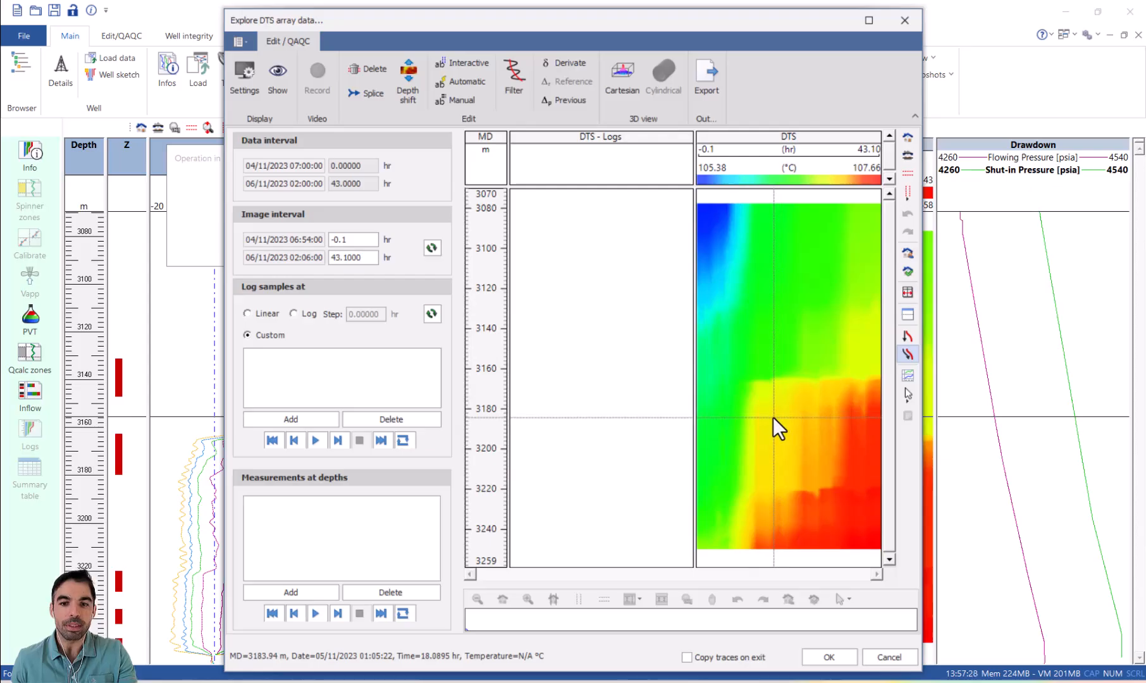
right_click(759, 445)
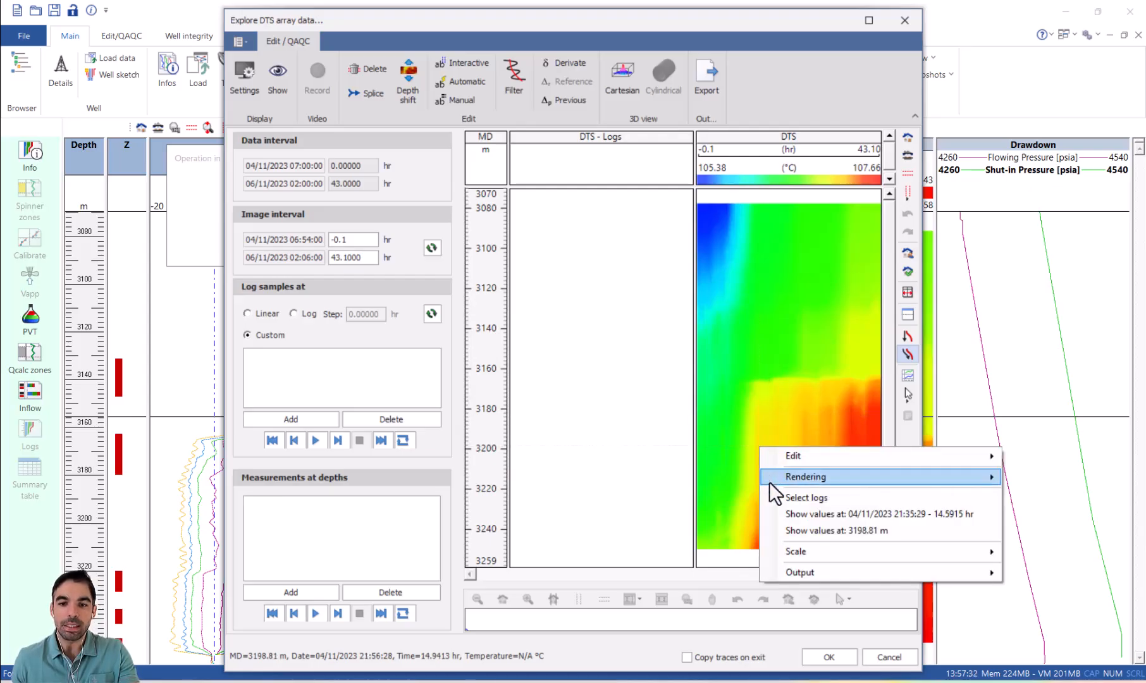
click(806, 520)
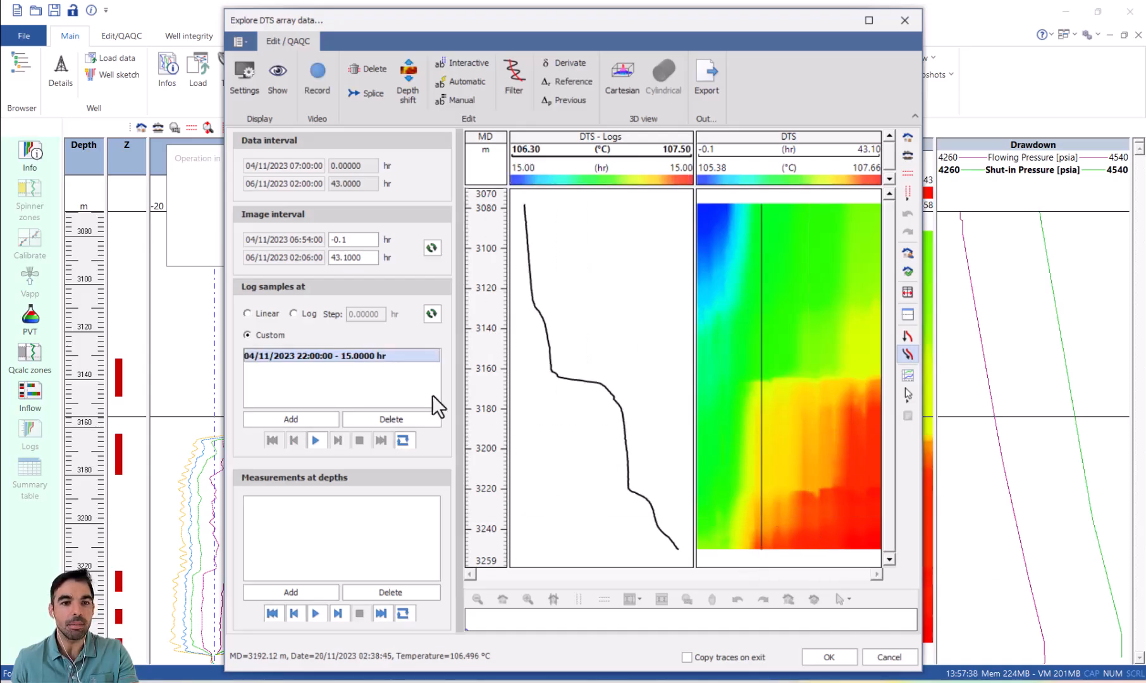
Step: Add the 14 hr and 16 hr log samples and exit the DTS exploration with the traces copied to the main view
click(293, 415)
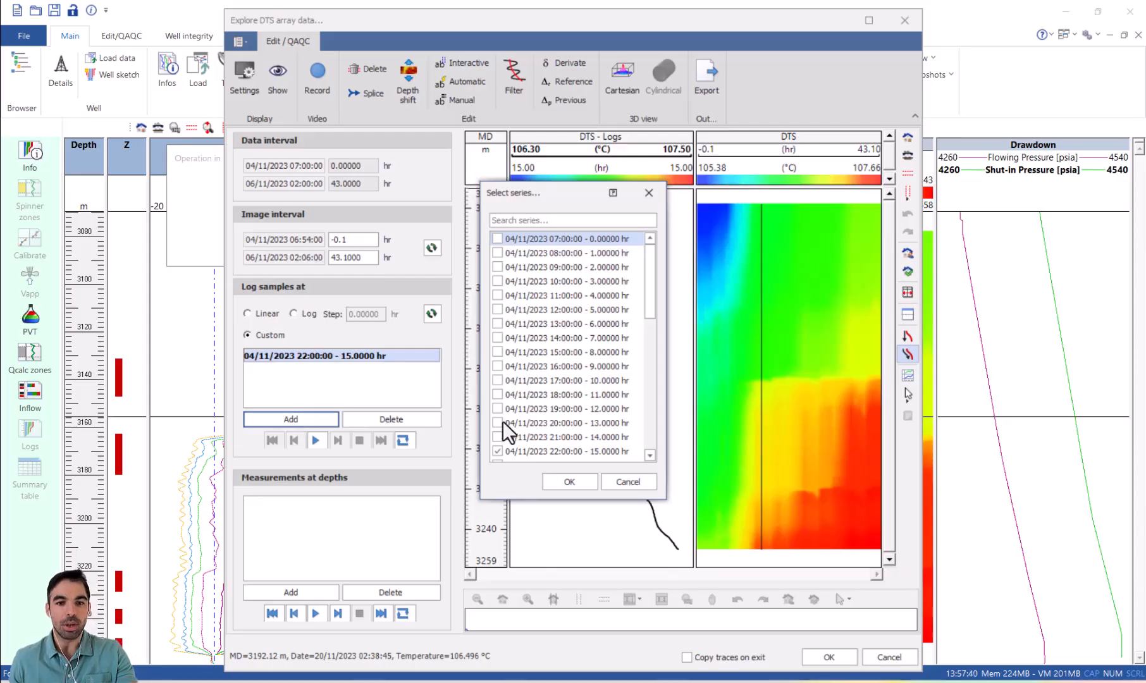
click(498, 436)
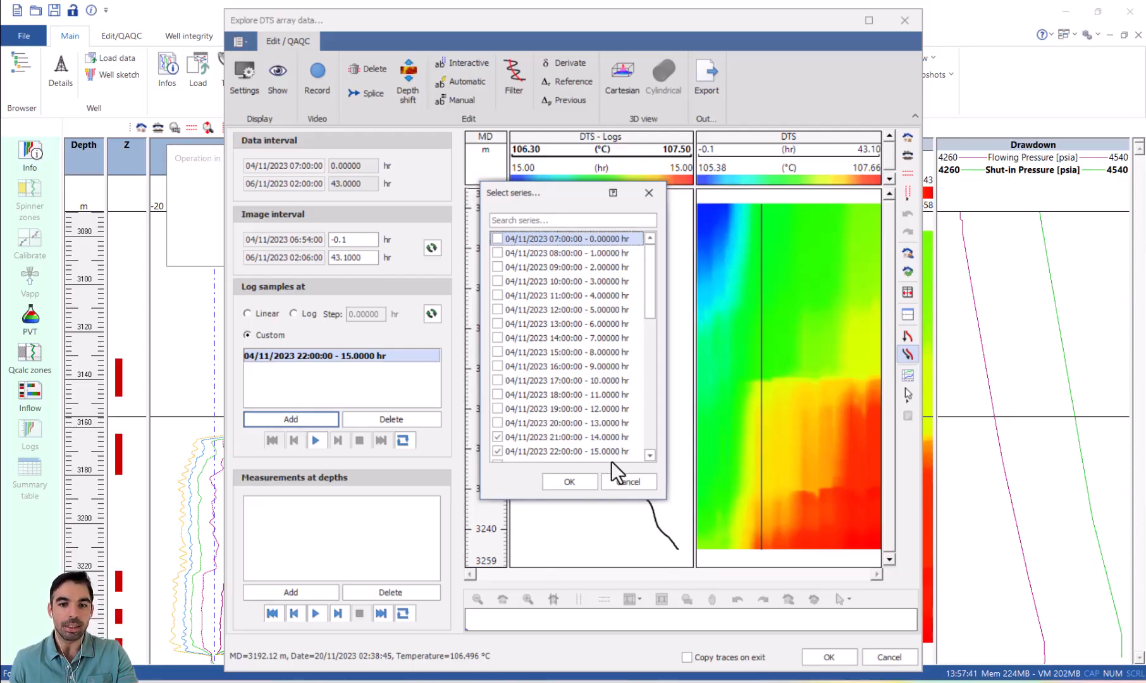
click(649, 454)
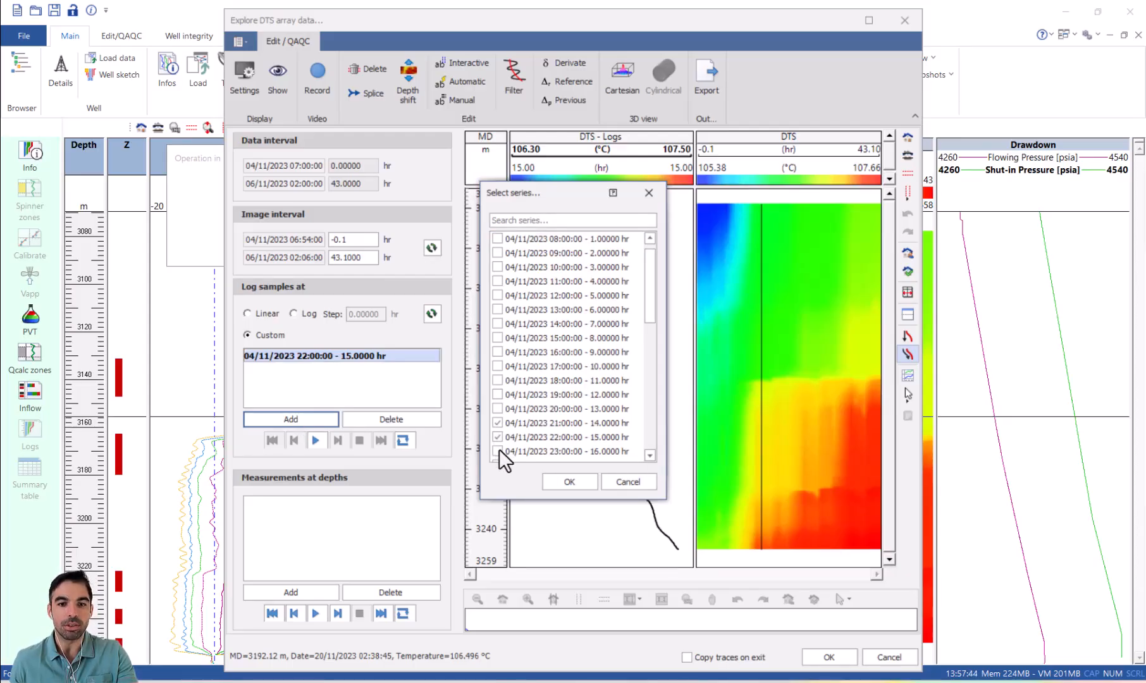
click(581, 483)
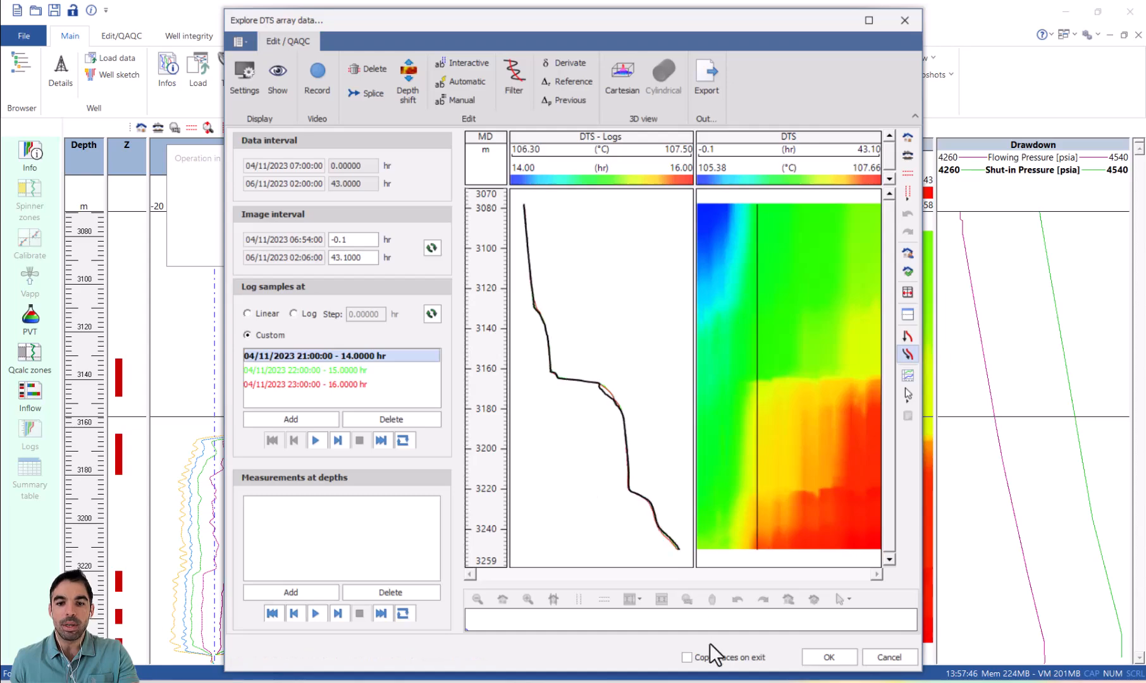
click(728, 655)
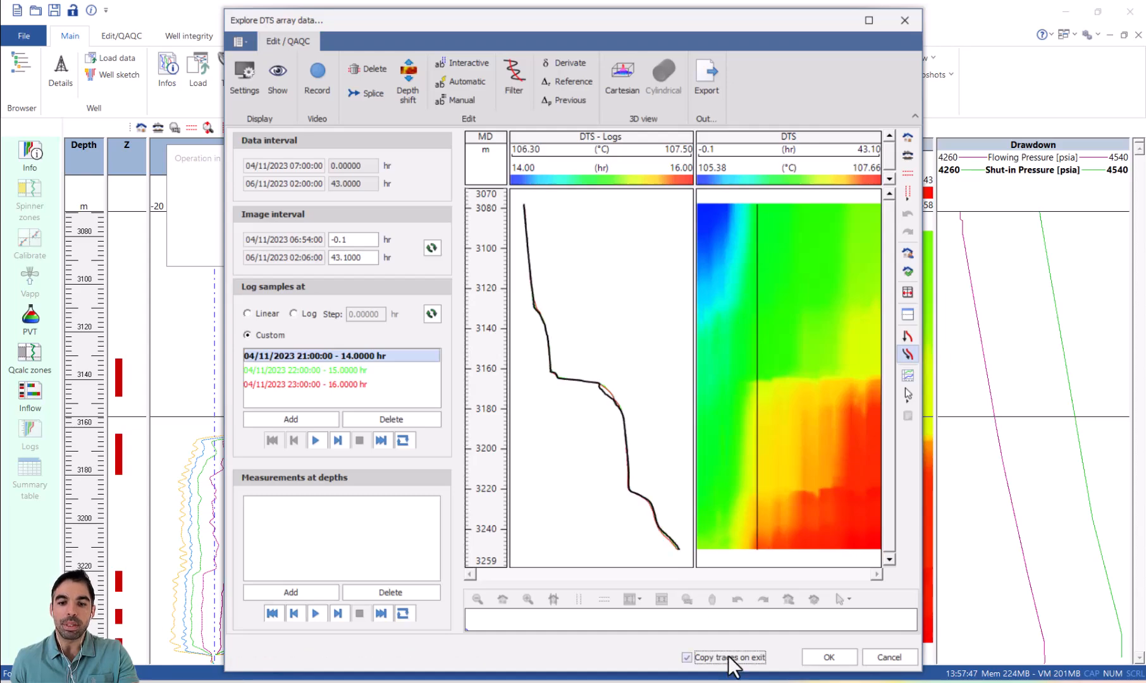
click(816, 656)
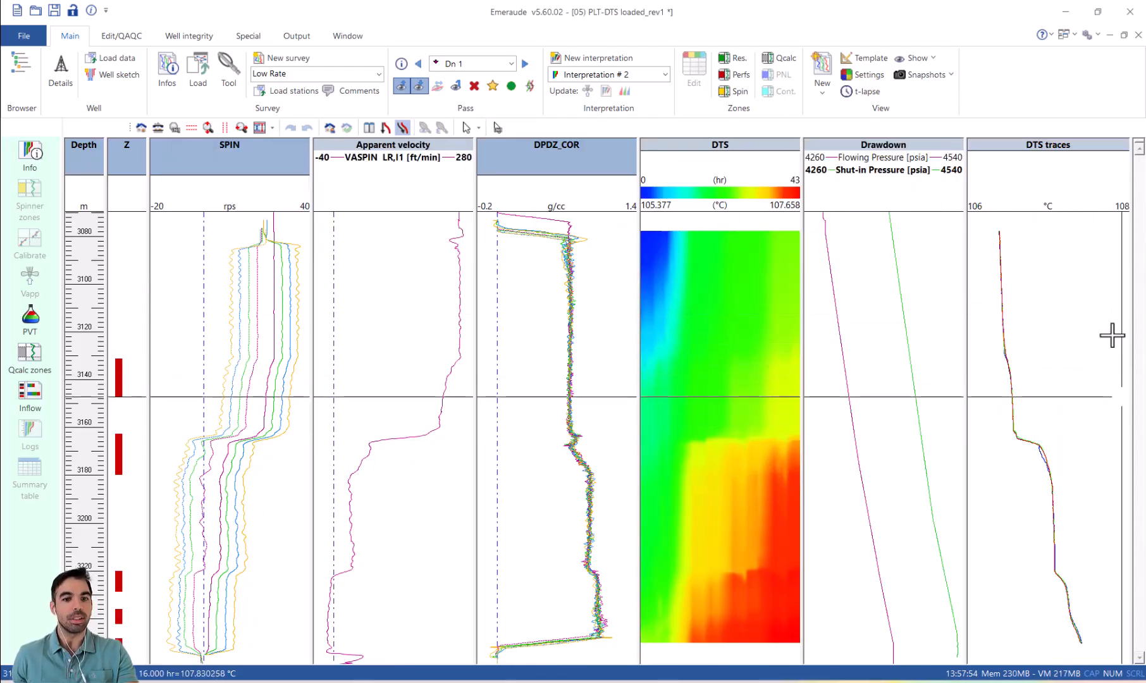
Step: Set the type of Interpretation # 2 to Classical with thermal model and check its spinner settings
click(34, 156)
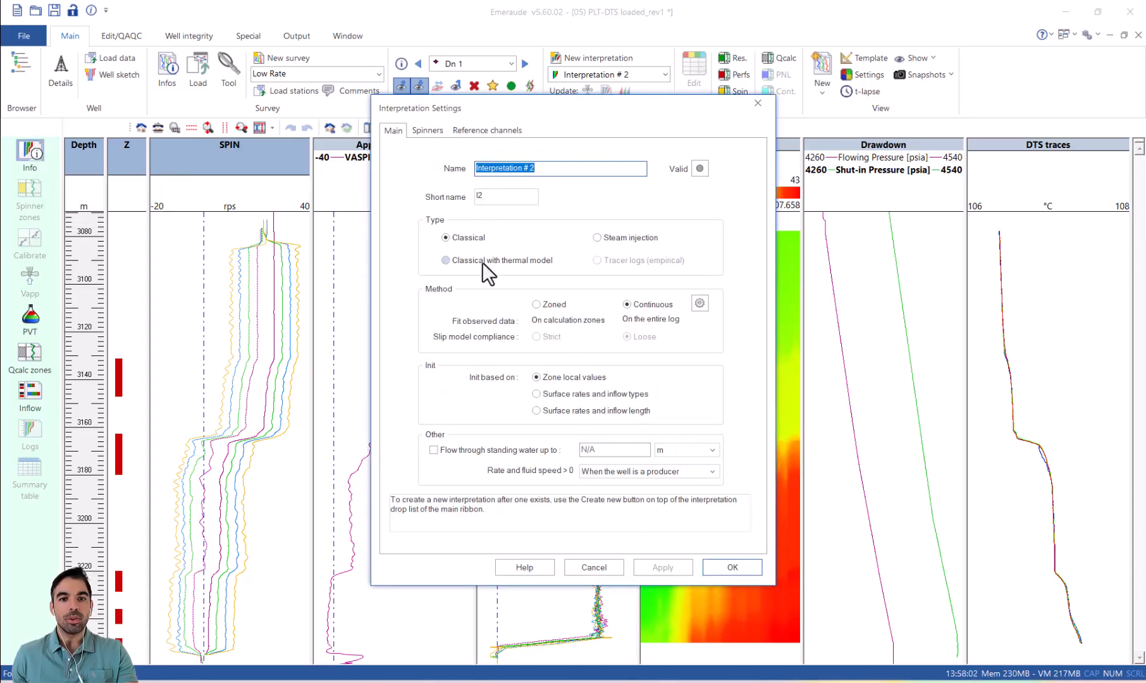
click(482, 261)
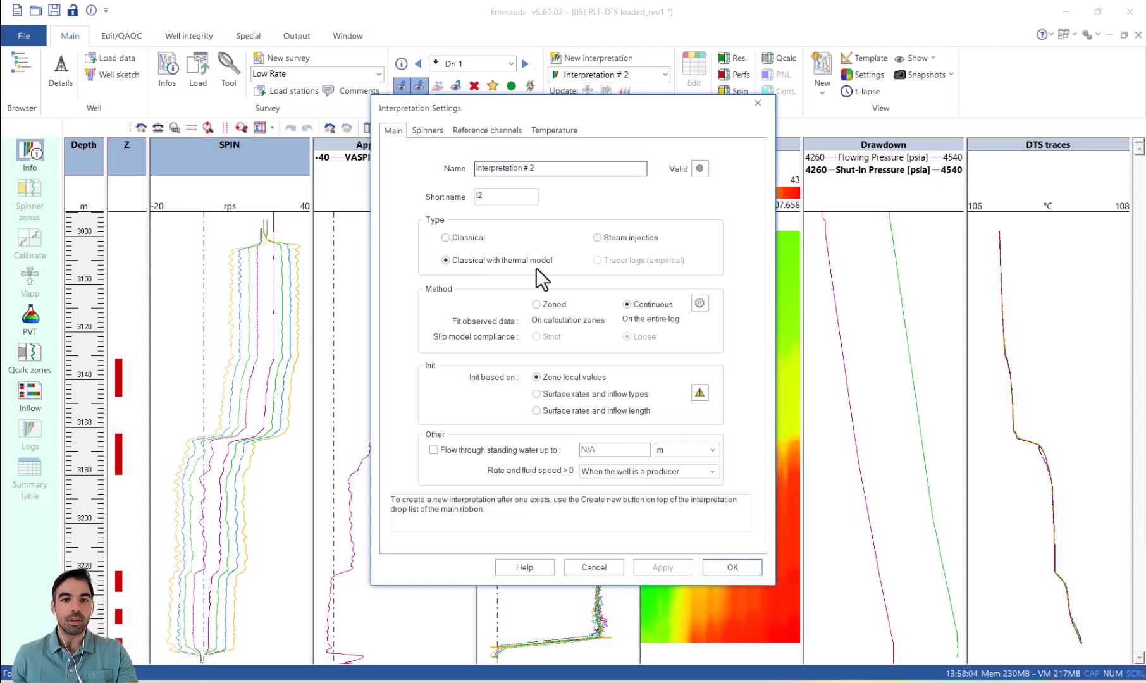
click(419, 130)
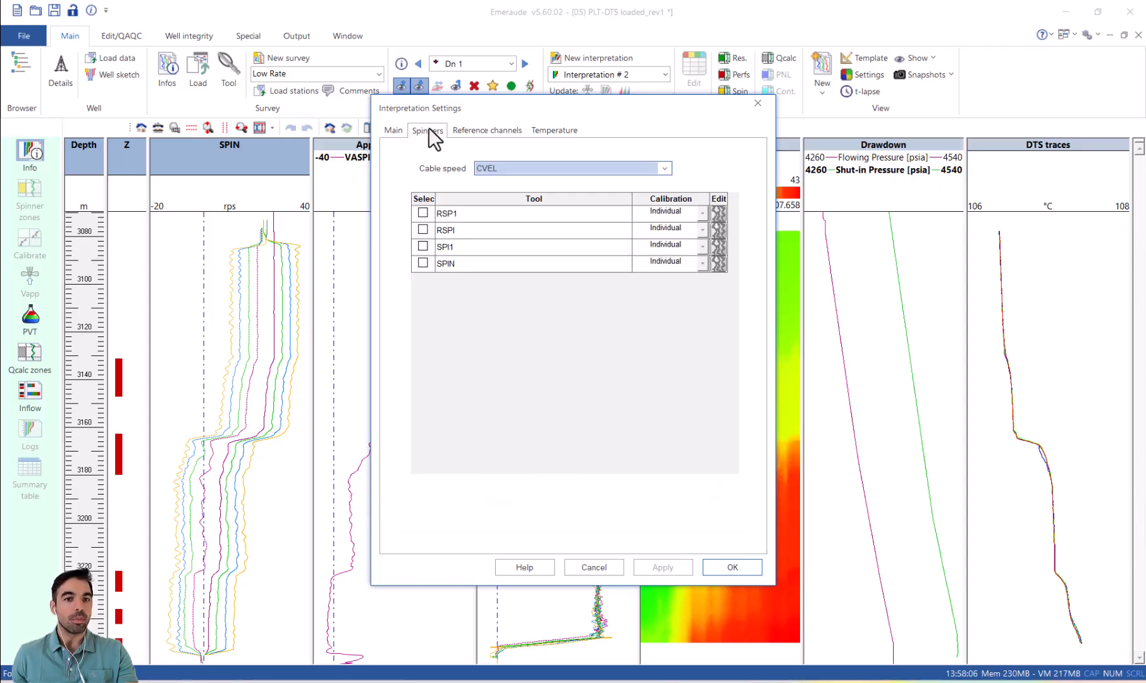
Step: Assign the 14 hr DTS trace (DTS_000) as the interpretation's temperature reference channel
click(475, 131)
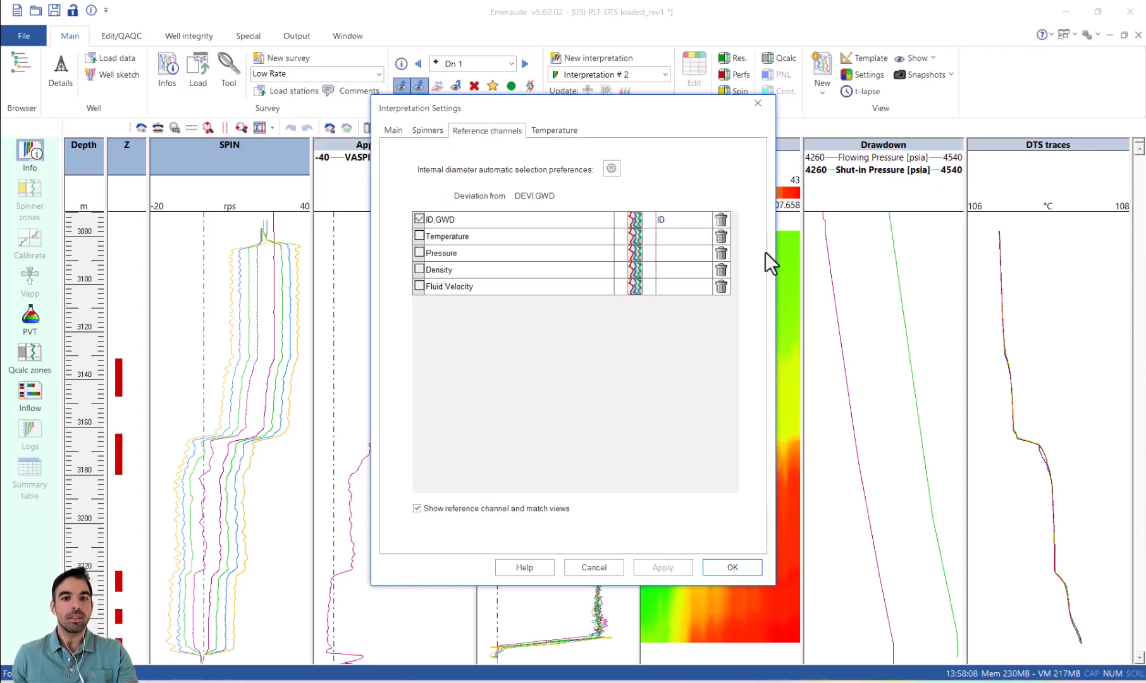
click(636, 238)
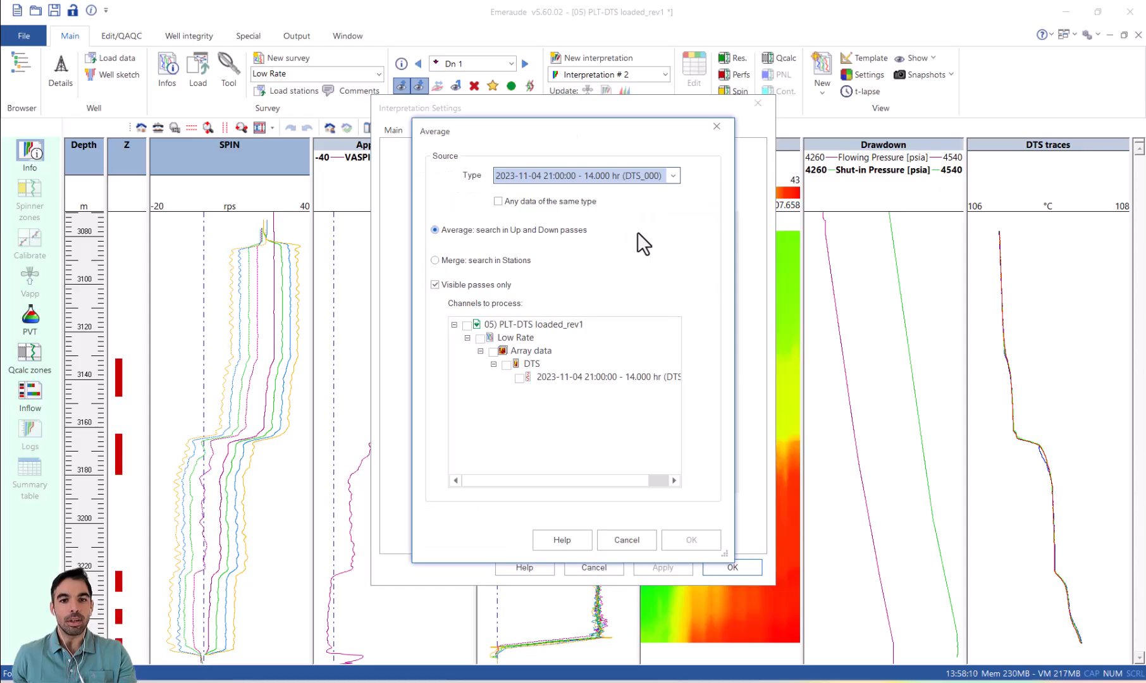
click(578, 374)
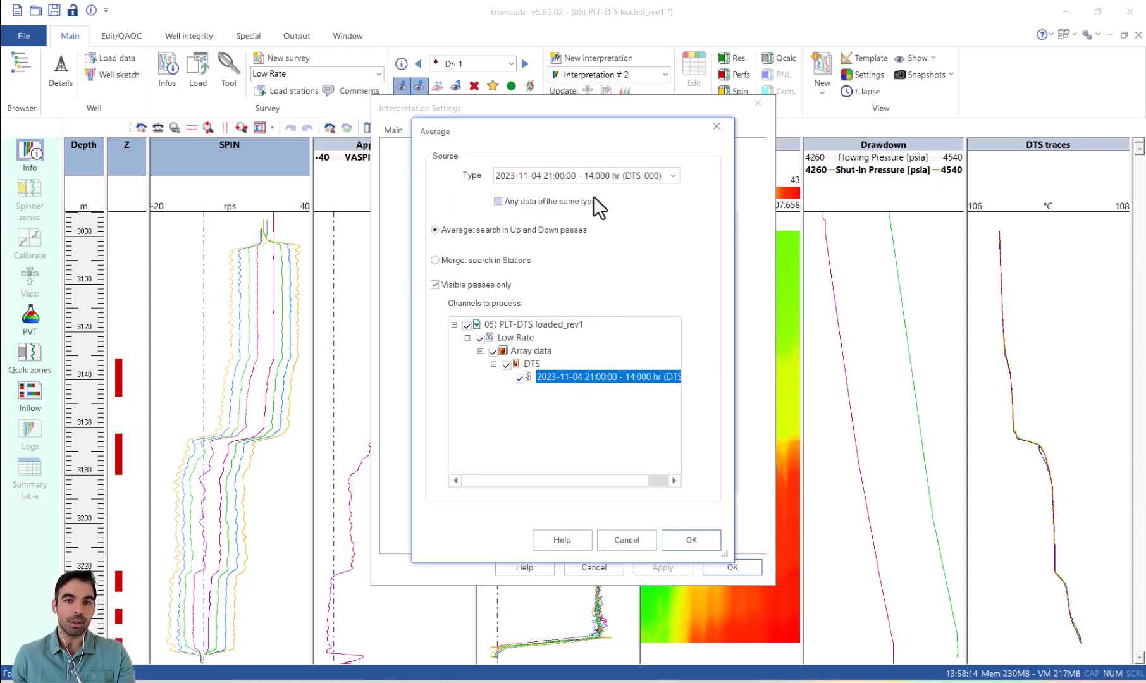
click(683, 536)
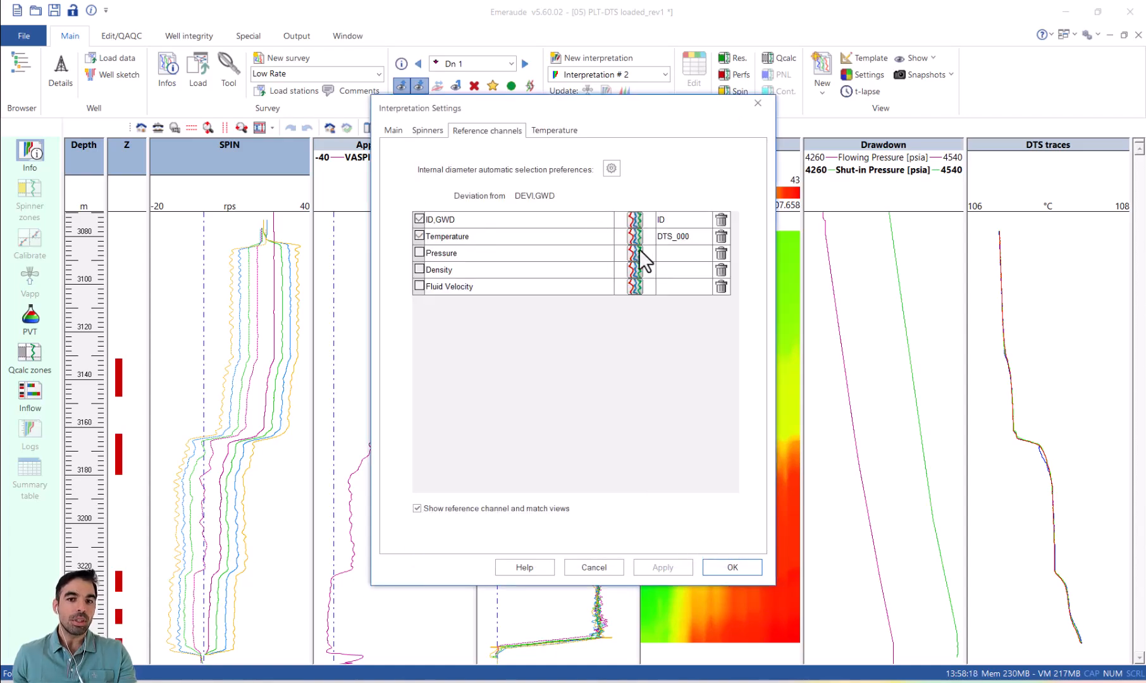
Step: Assign the WPRE pressure from the Down 1 pass as the pressure reference channel
click(636, 253)
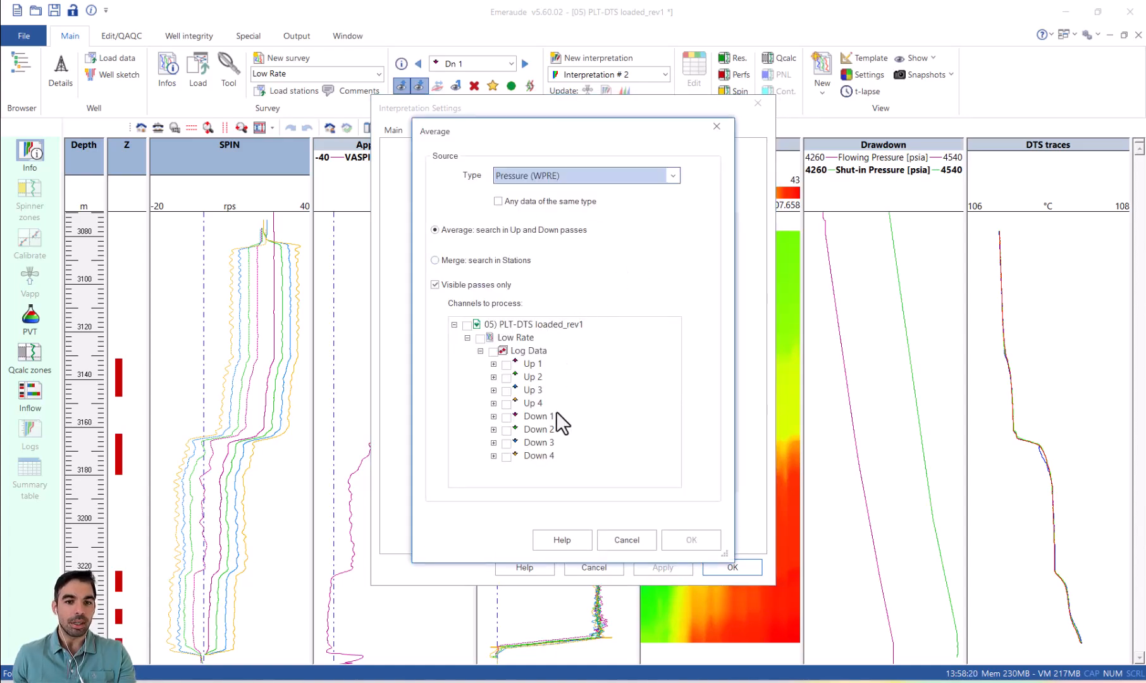
click(536, 417)
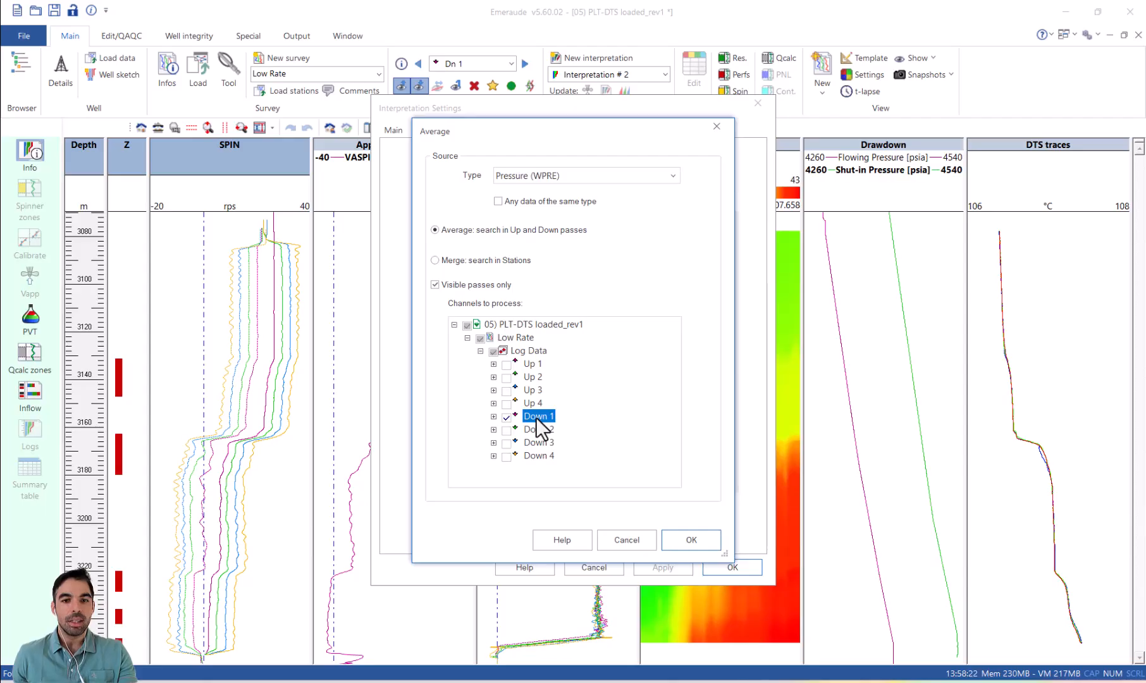
click(707, 540)
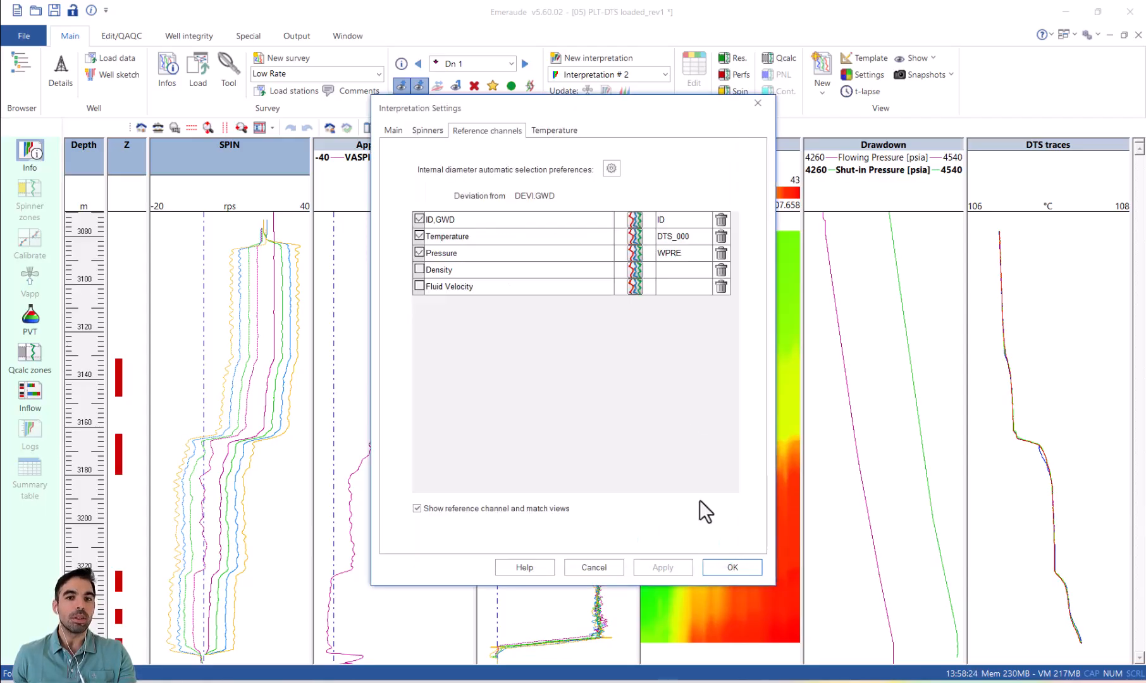
Step: Make the wellbore heat loss coefficient depth dependent in the temperature settings and open its completion table
click(547, 129)
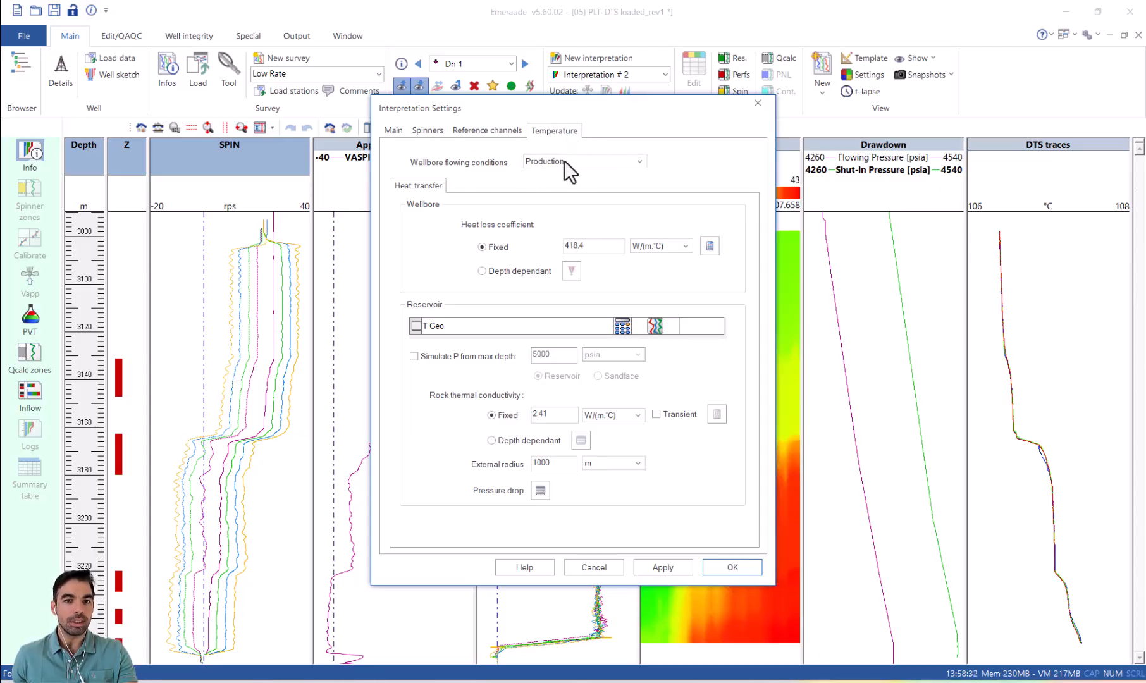
click(509, 270)
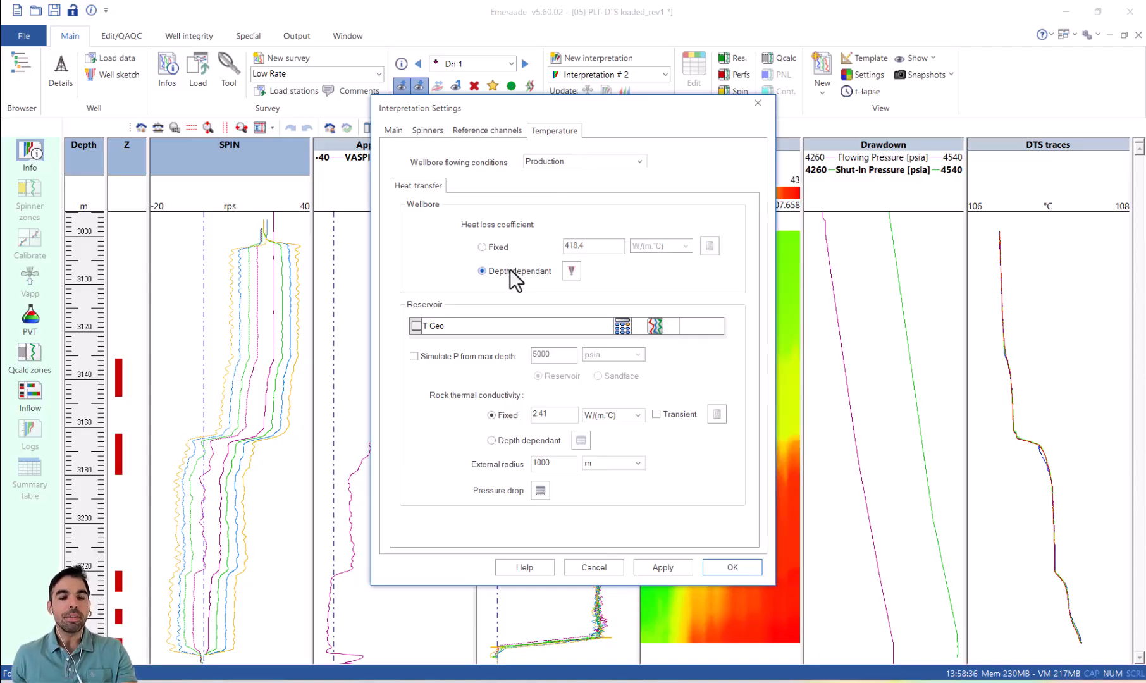
click(572, 272)
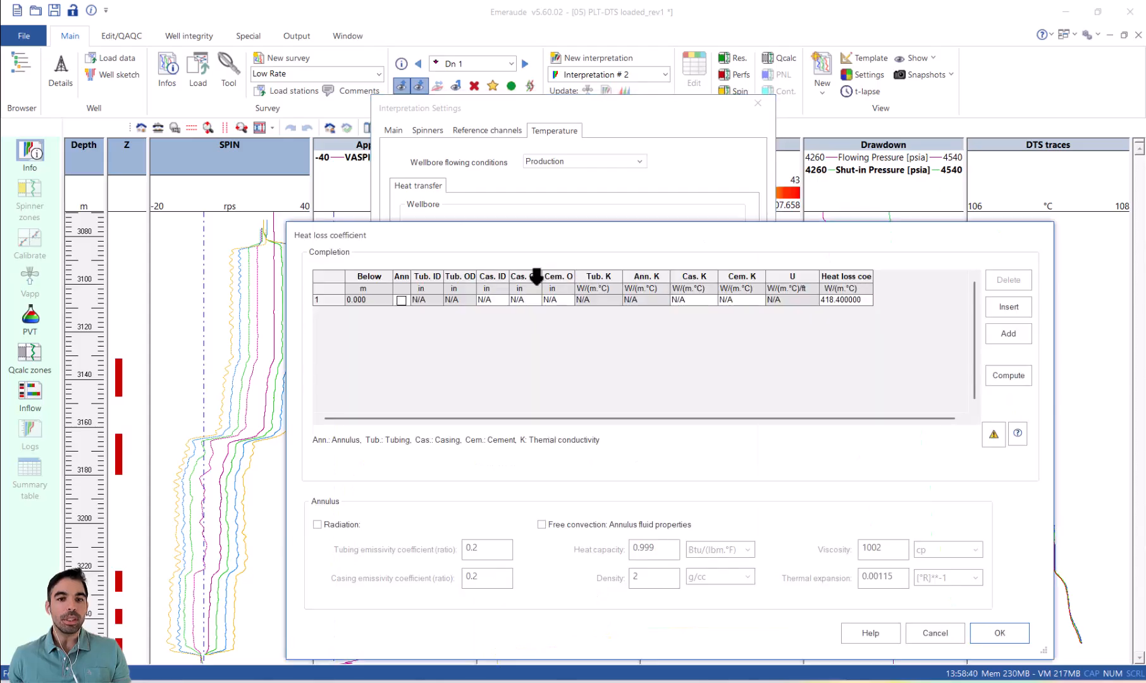
Step: Enter the completion dimensions: casing ID 6.184 in, casing OD 7 in and cement OD 8.5 in
click(502, 298)
text(6.184)
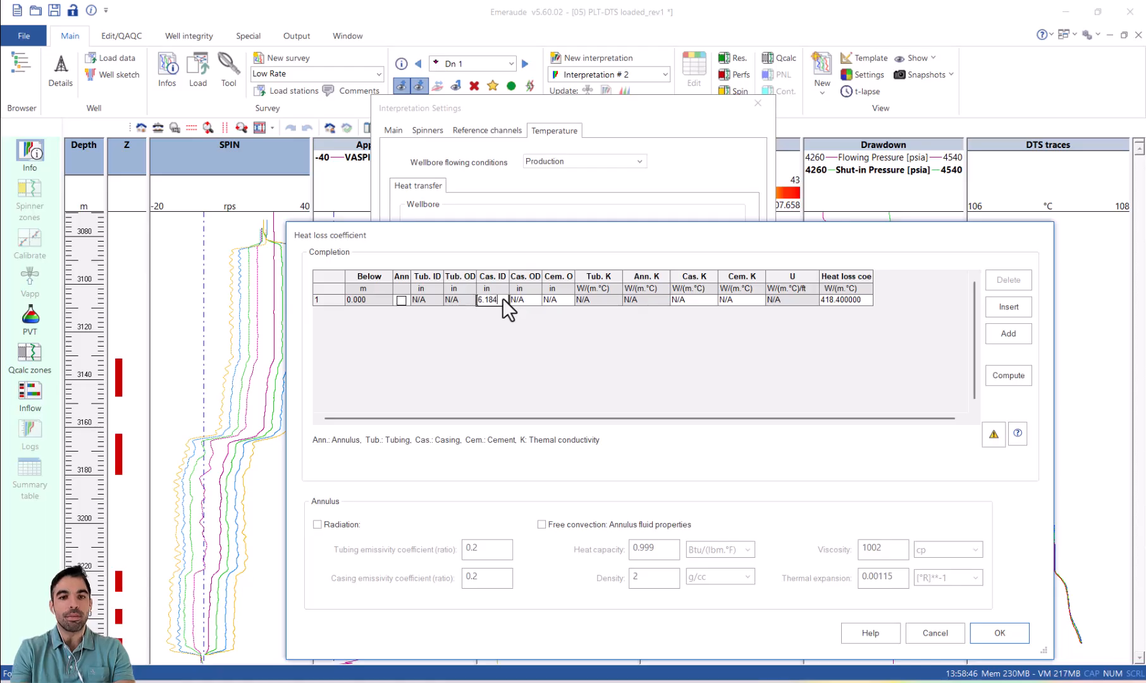
key(Tab)
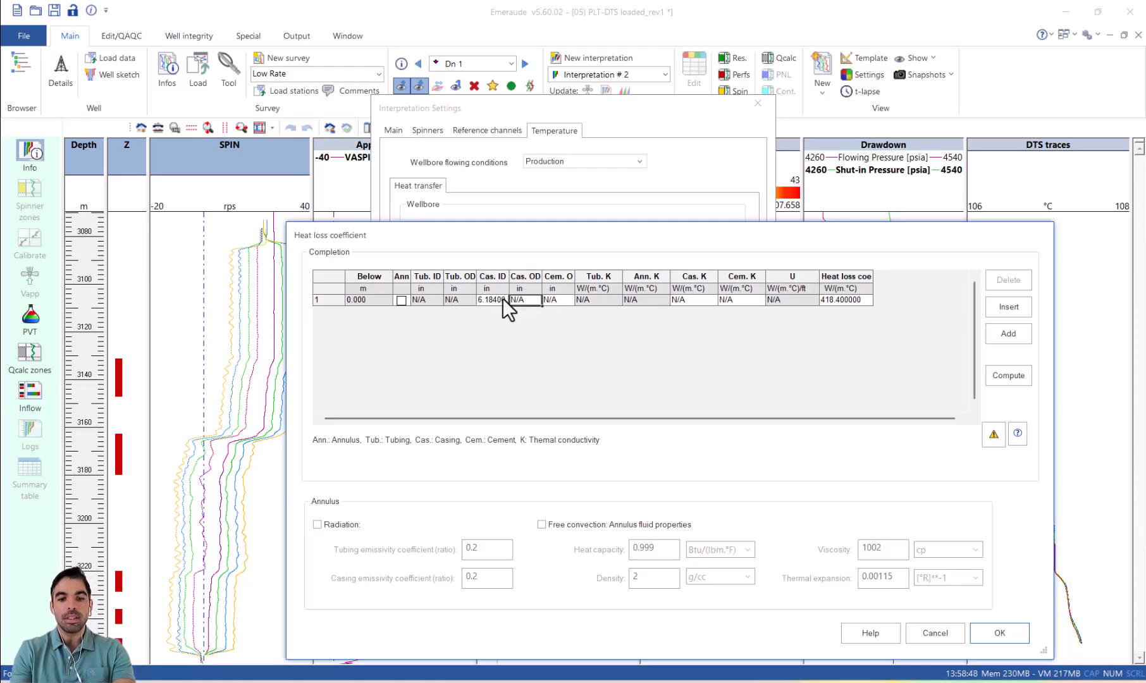
key(Tab)
text(8.5)
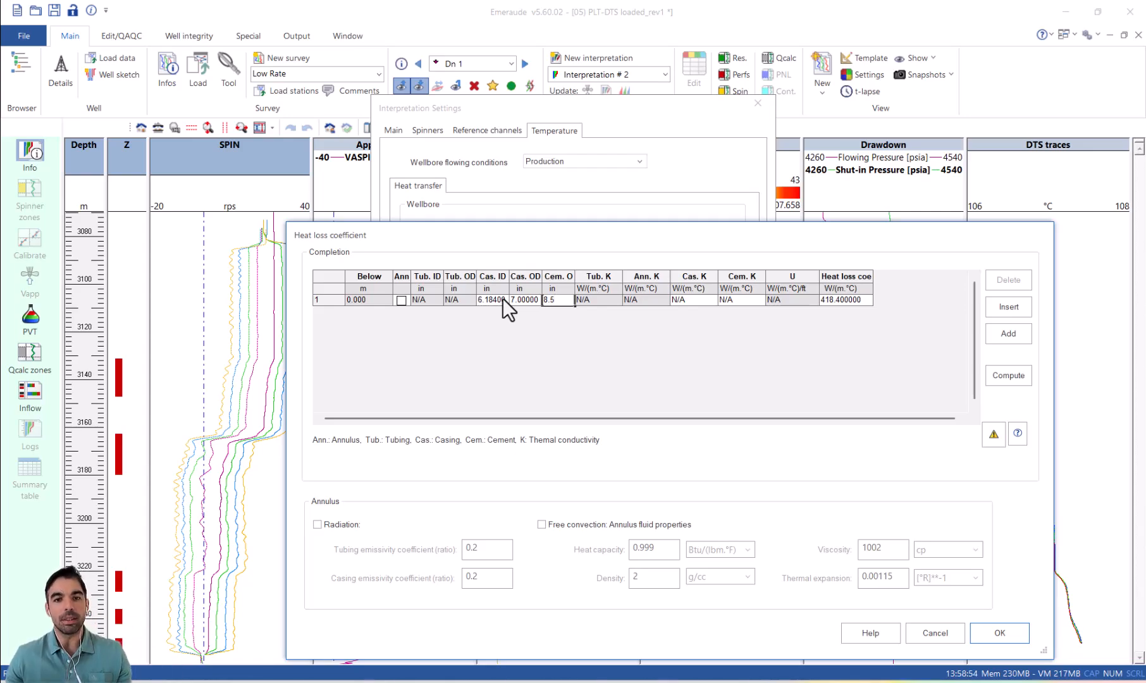
key(Tab)
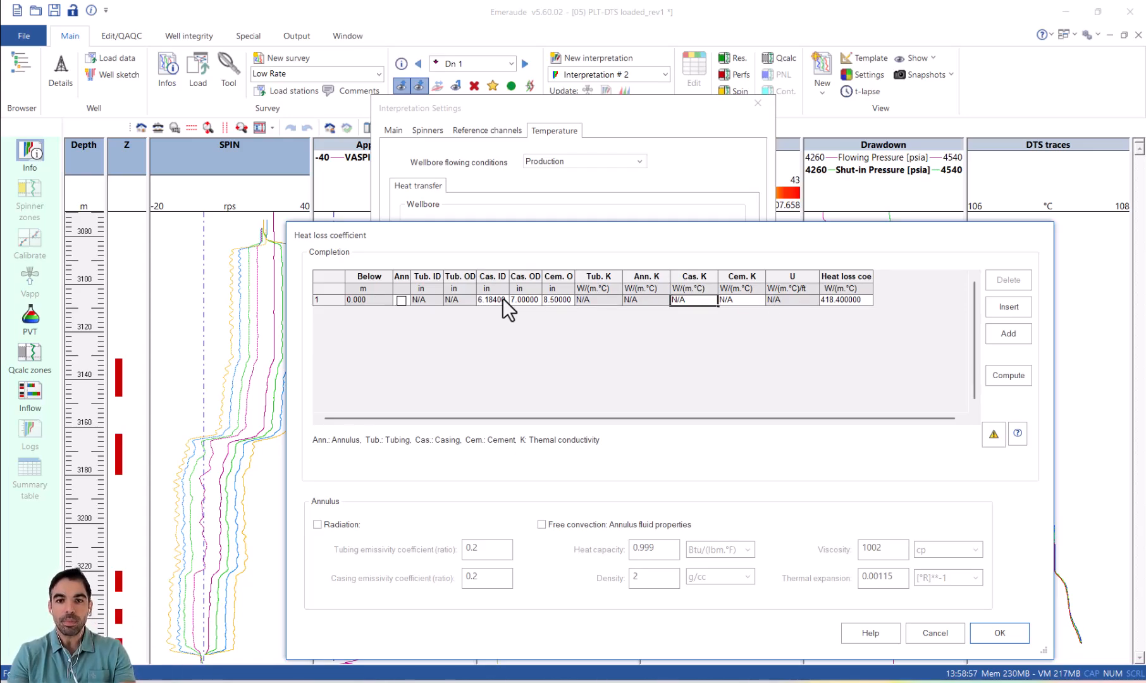
Step: Set the thermal conductivities to 40 W/(m.°C) for casing and 1 W/(m.°C) for cement, and compute the heat loss coefficient
text(40)
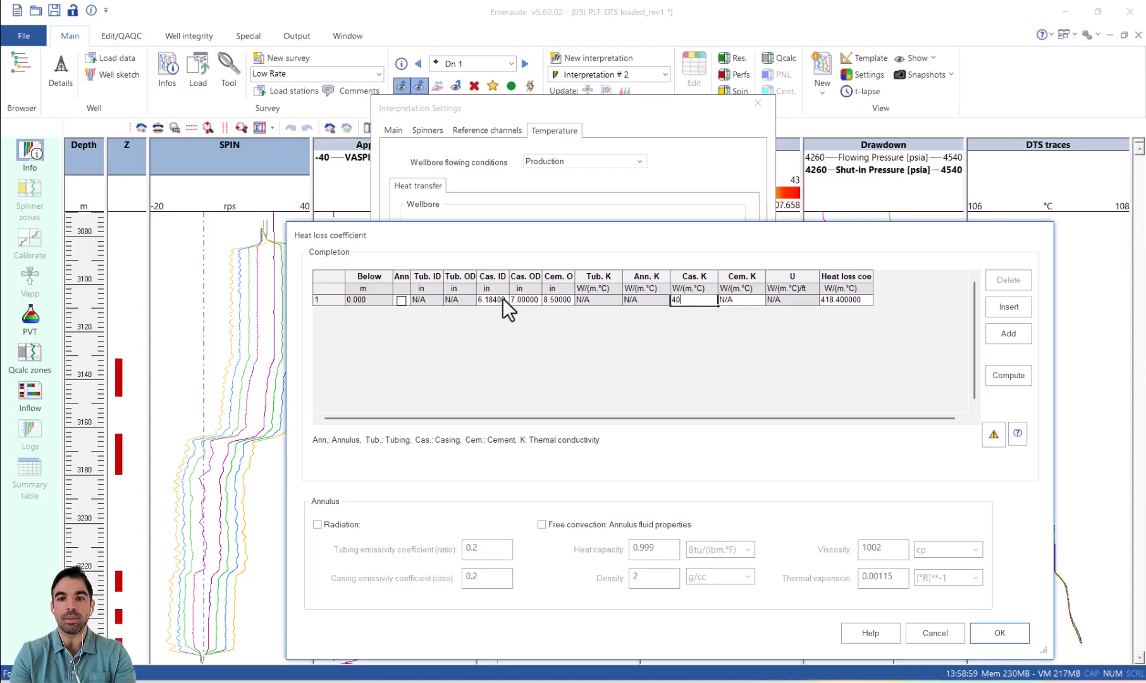
key(Tab)
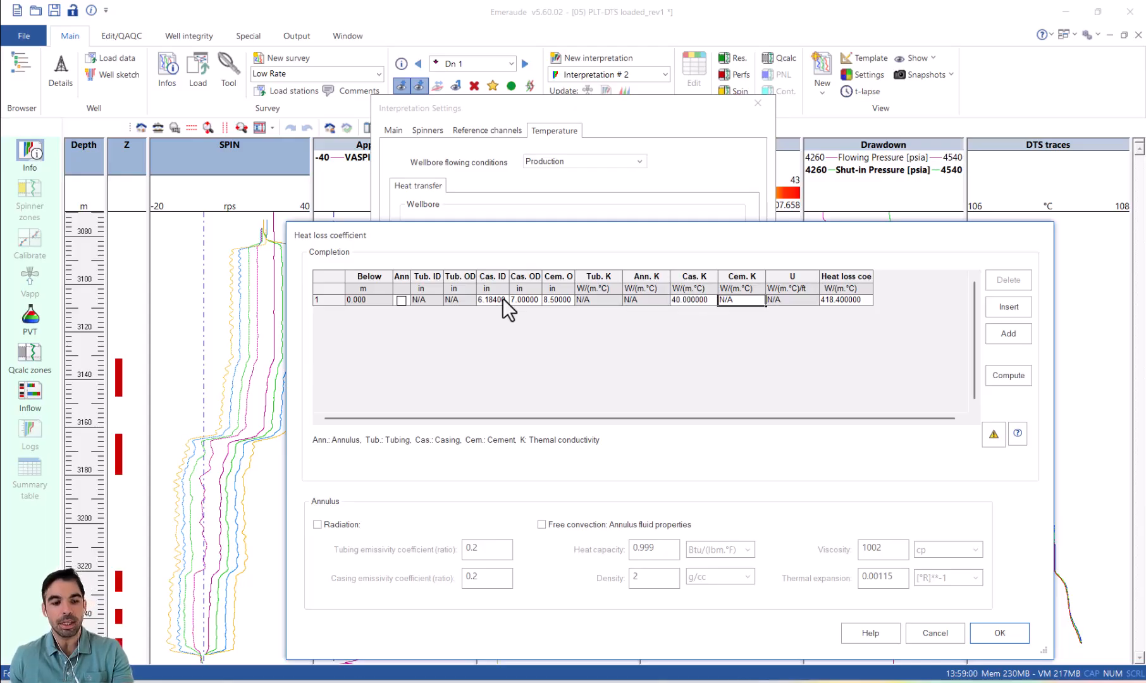
text(1)
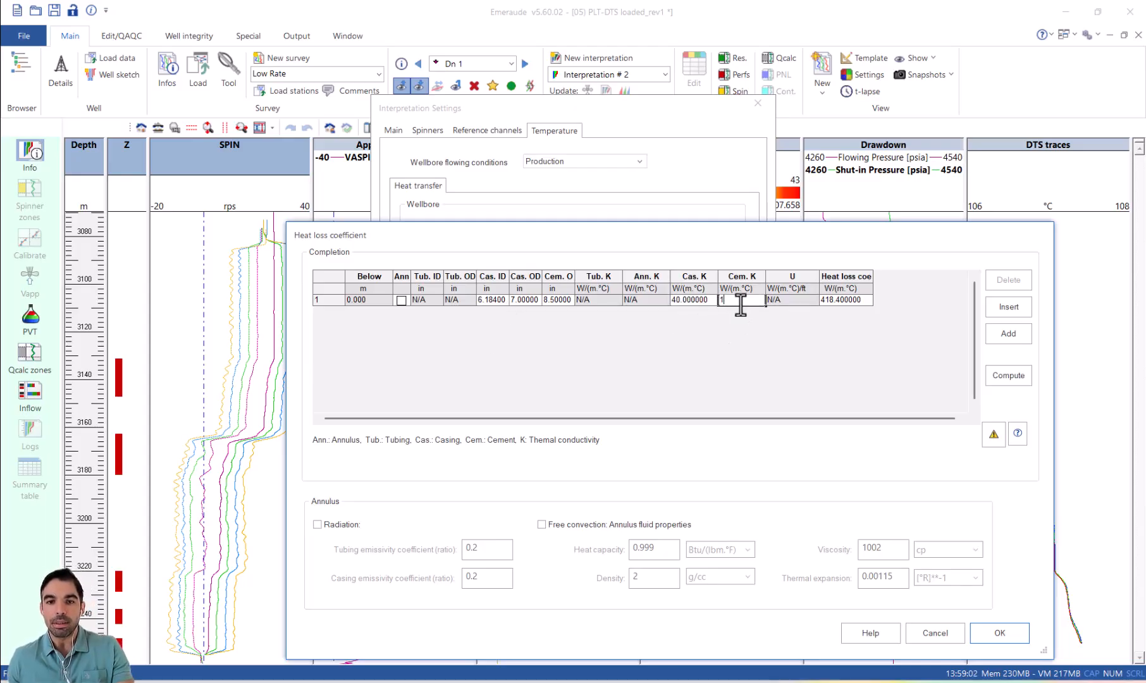
click(1007, 375)
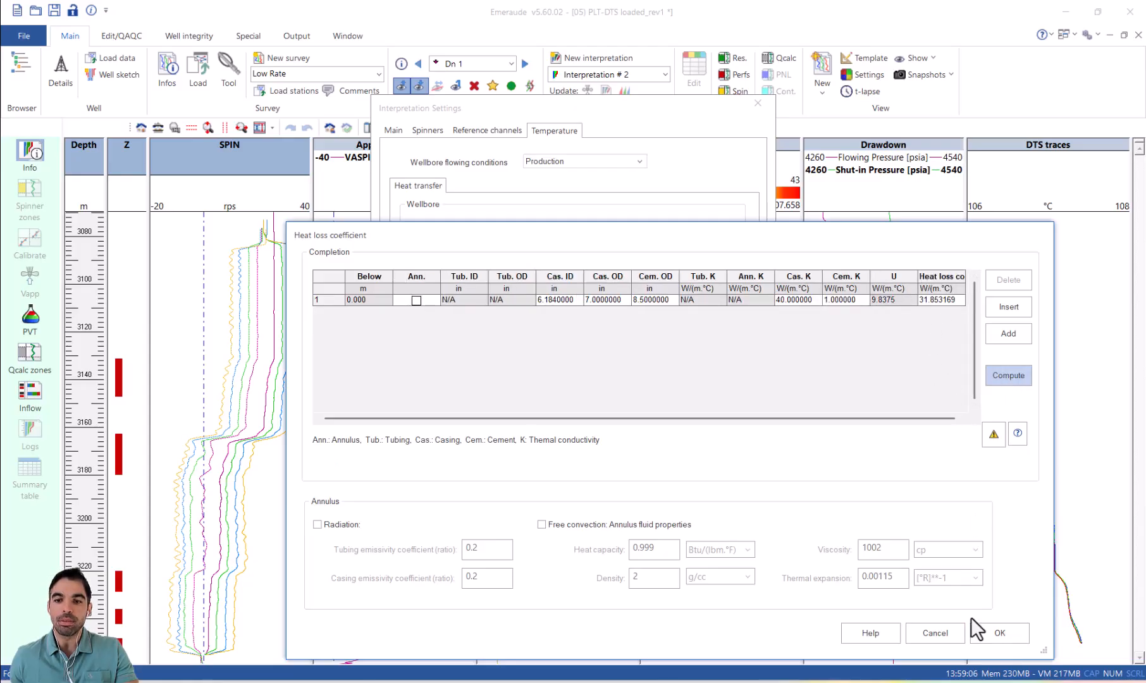
click(997, 632)
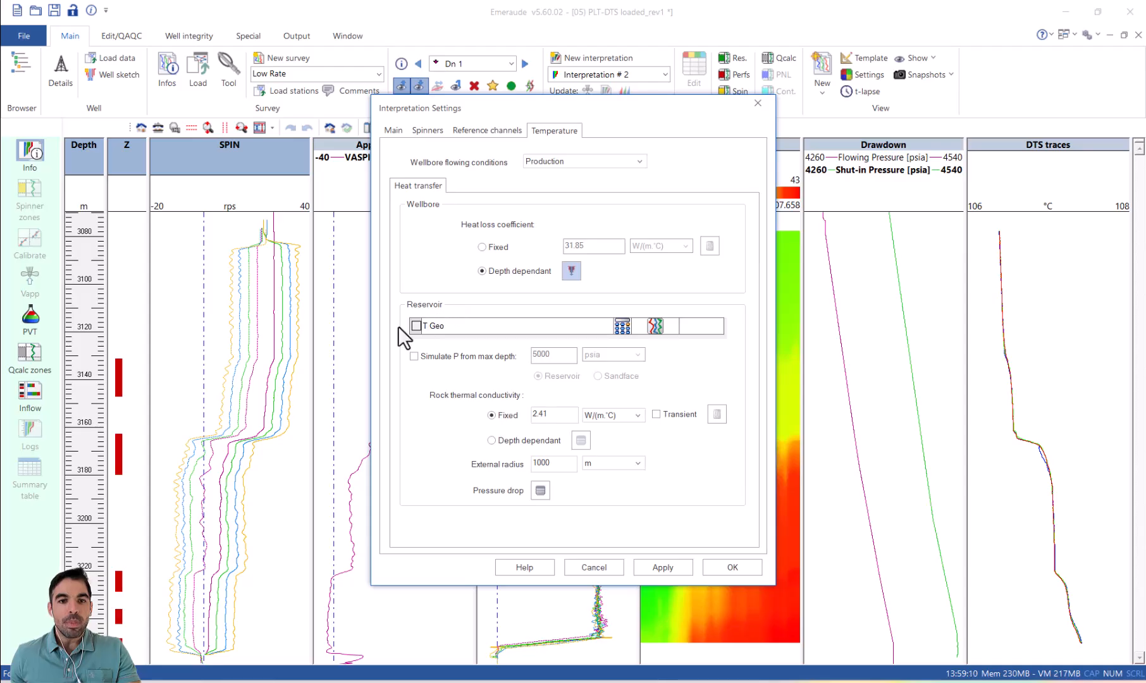
Step: Define the reservoir geothermal profile with a 2000 m reference depth, 100 °C reference temperature and 1.65 °F/100ft gradient
click(622, 326)
click(564, 280)
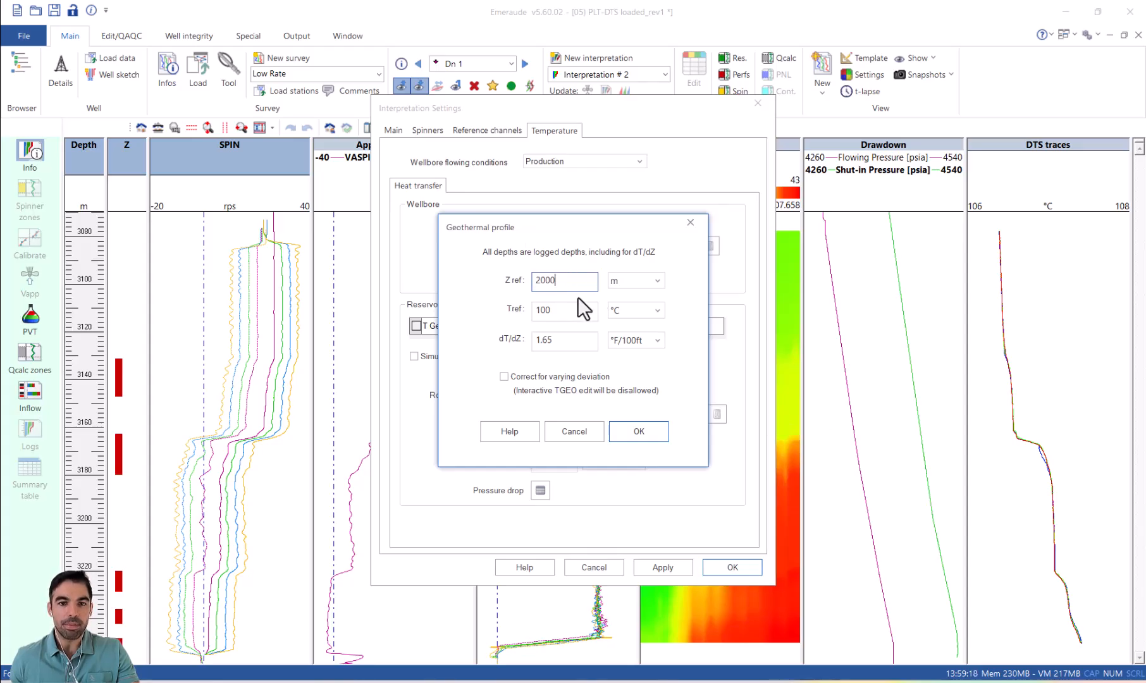
click(573, 339)
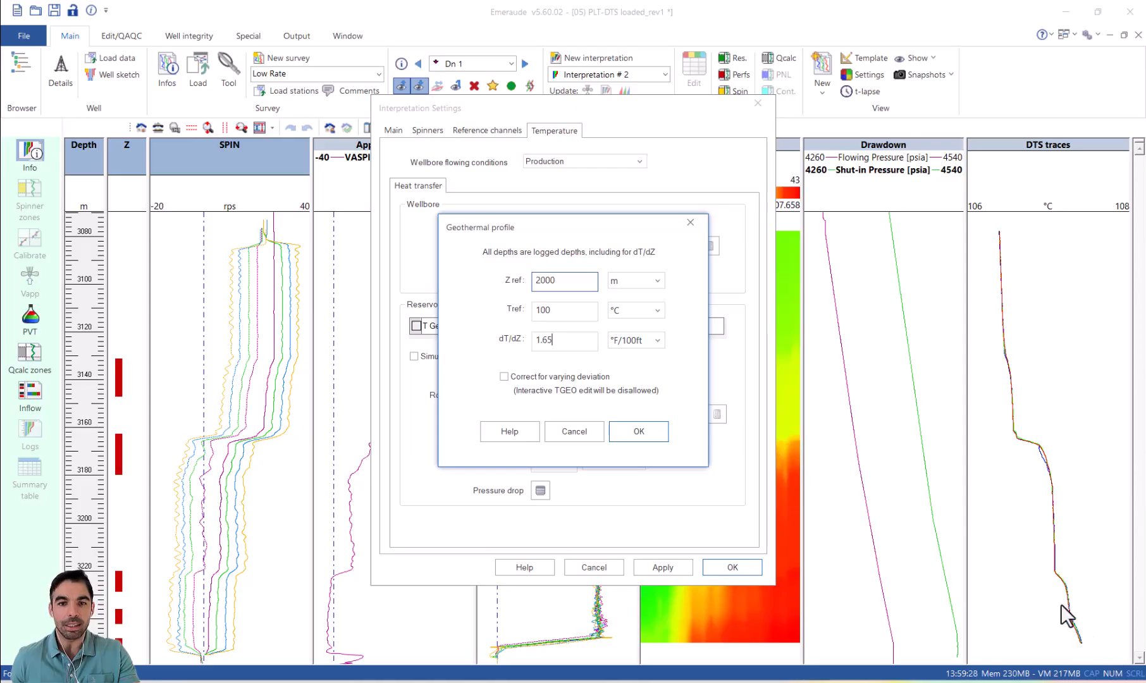
click(649, 435)
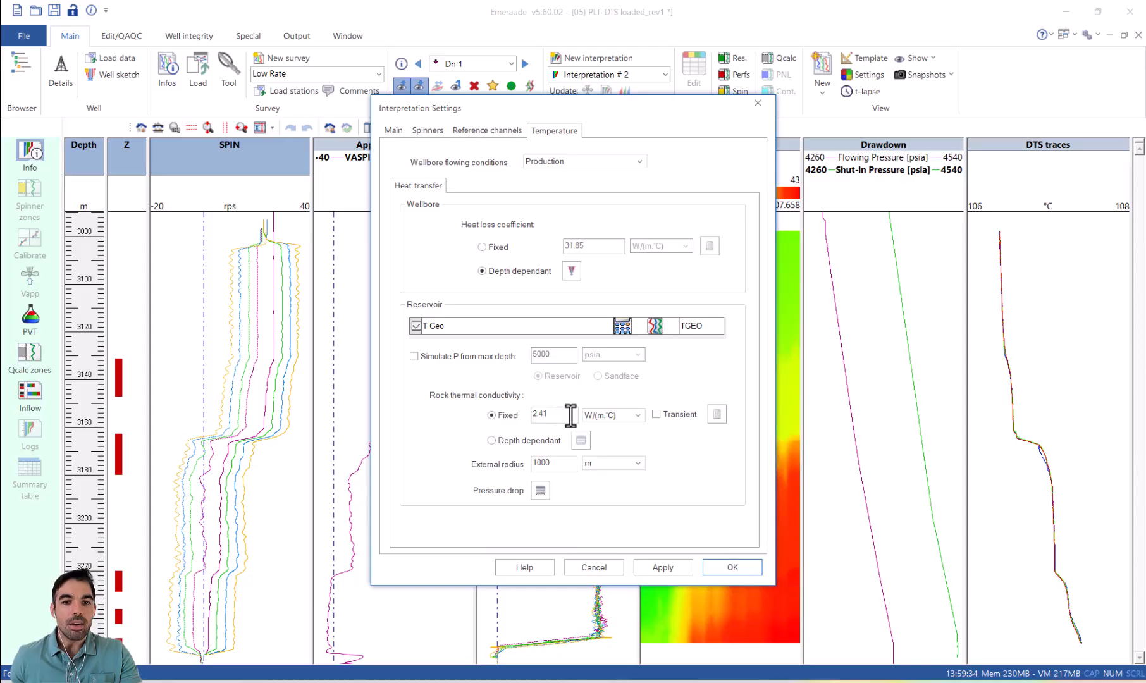
Step: Set the fixed rock thermal conductivity to 4 W/(m.°C) and make it transient with a production time of 6 hr
double_click(550, 414)
text(4)
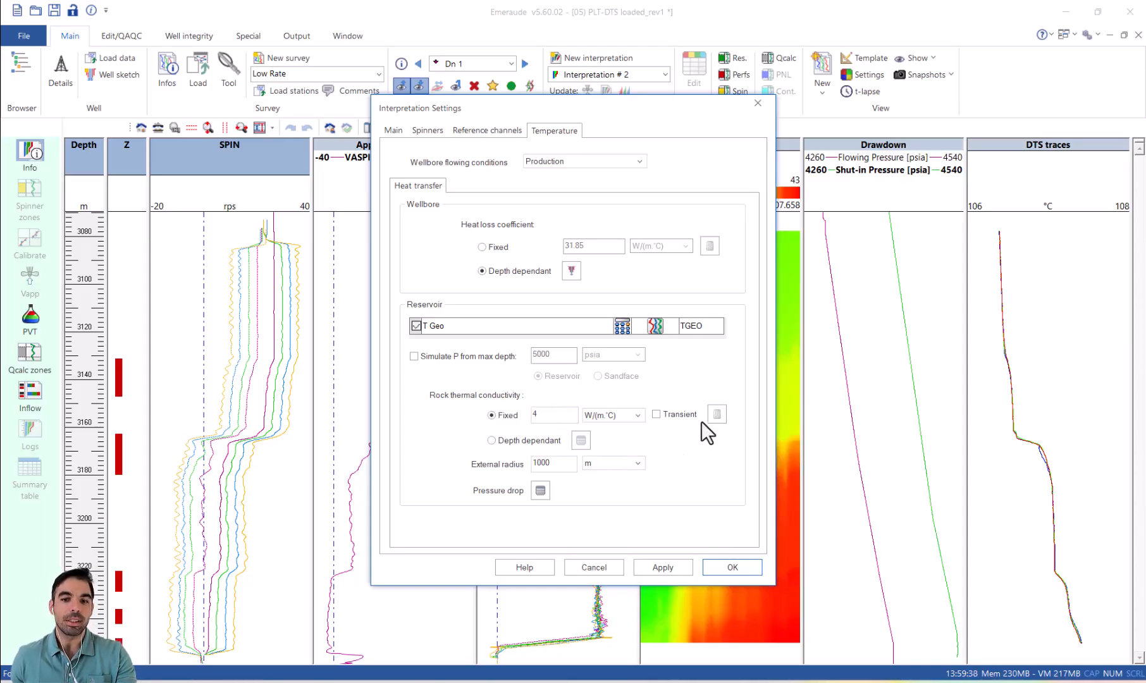
click(667, 414)
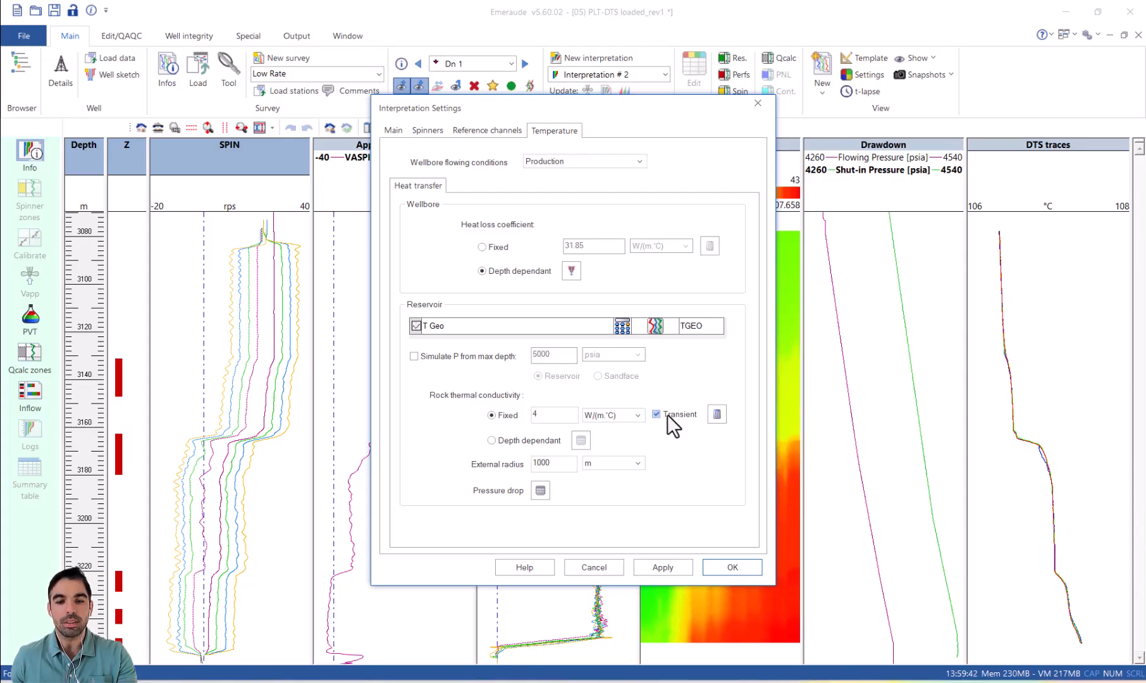
click(717, 413)
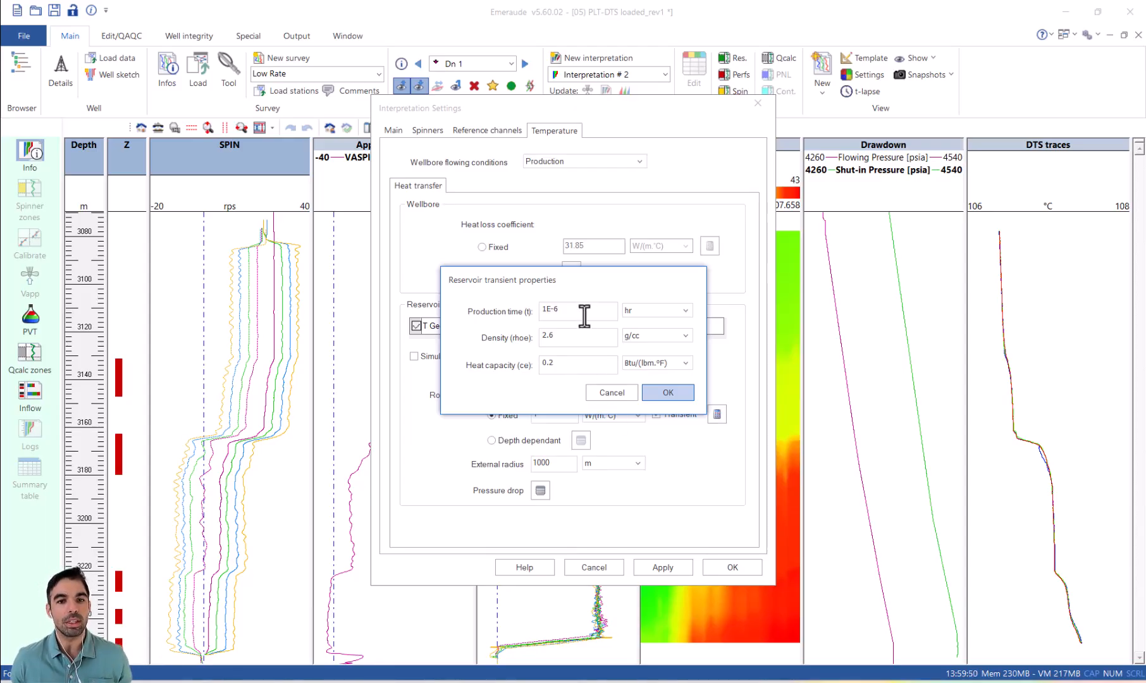
drag(583, 313, 539, 310)
text(6)
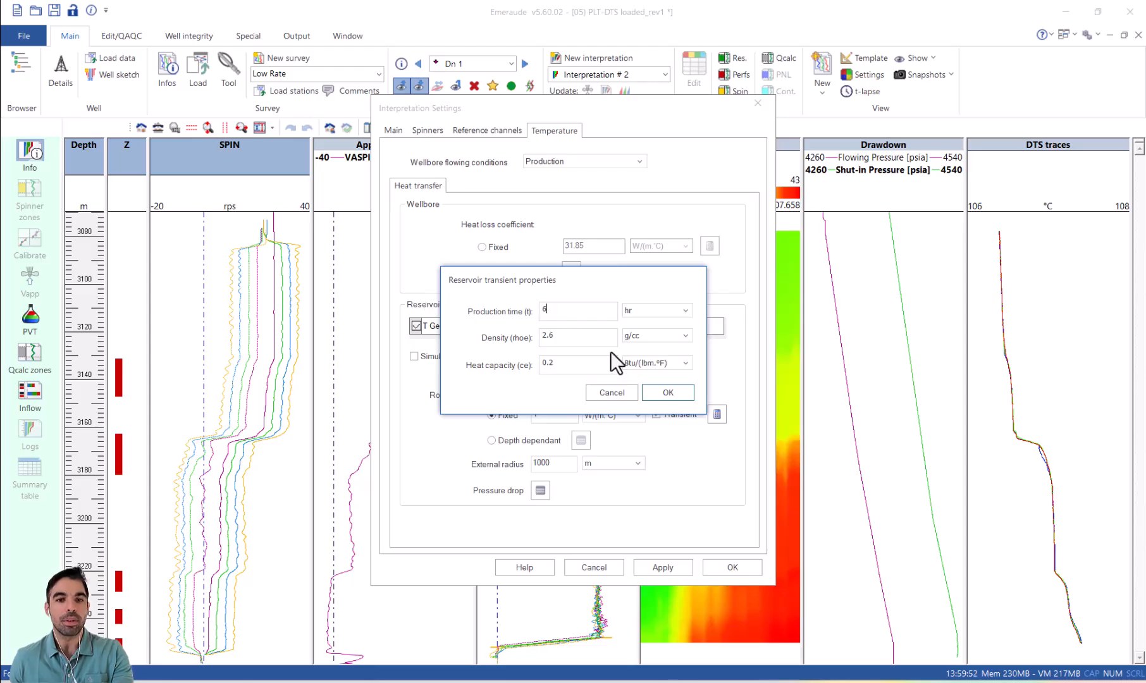
click(668, 392)
Step: Set the reservoir external radius to 2000 m and accept the interpretation settings
click(534, 466)
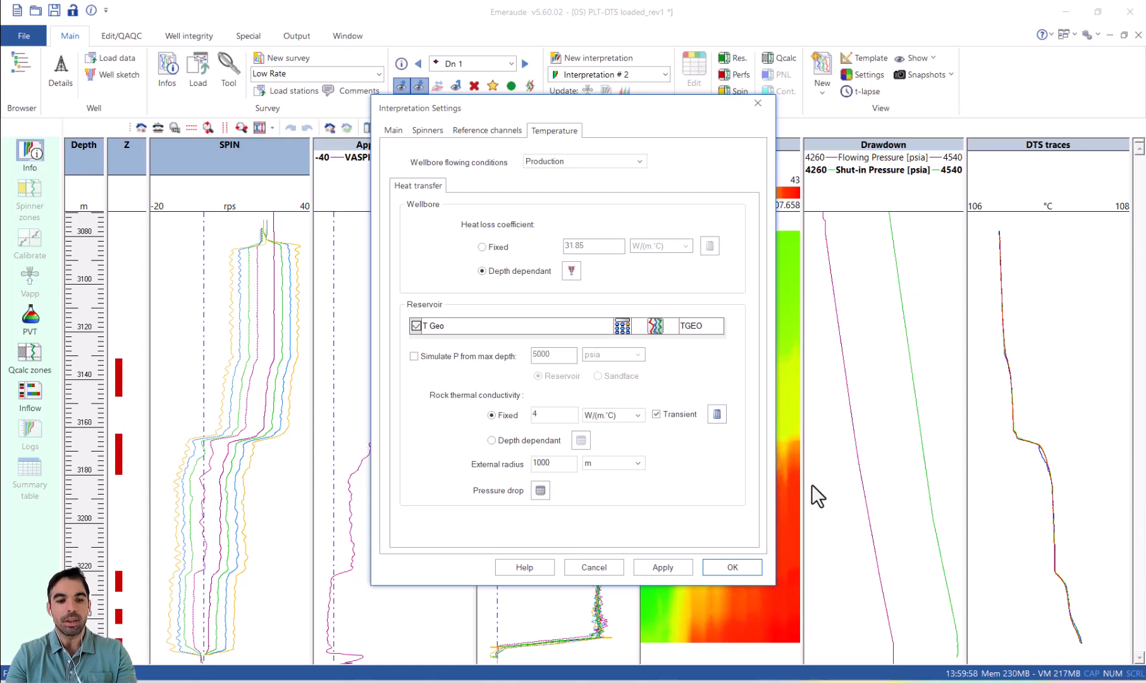
key(BackSpace)
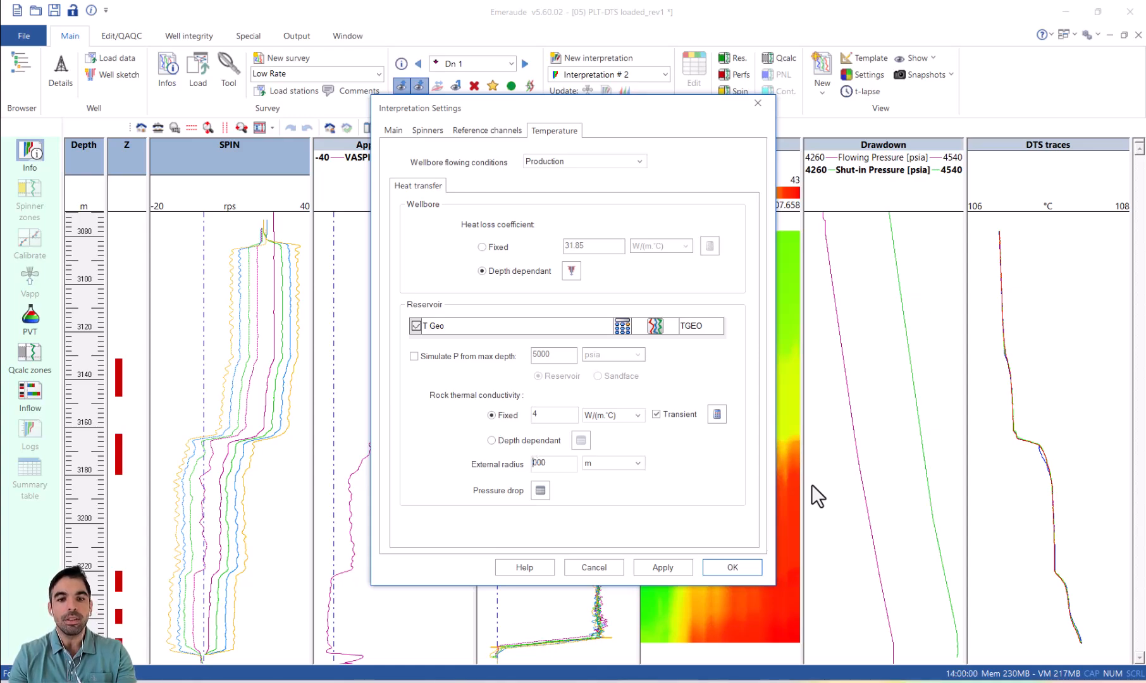
text(2)
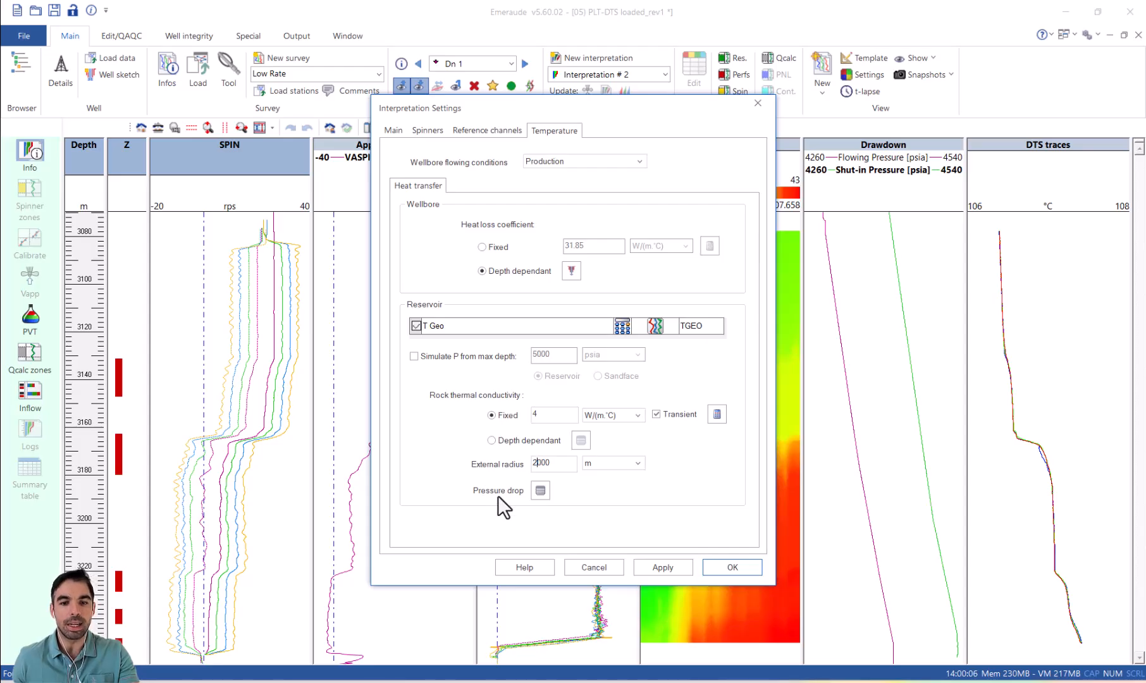
click(744, 566)
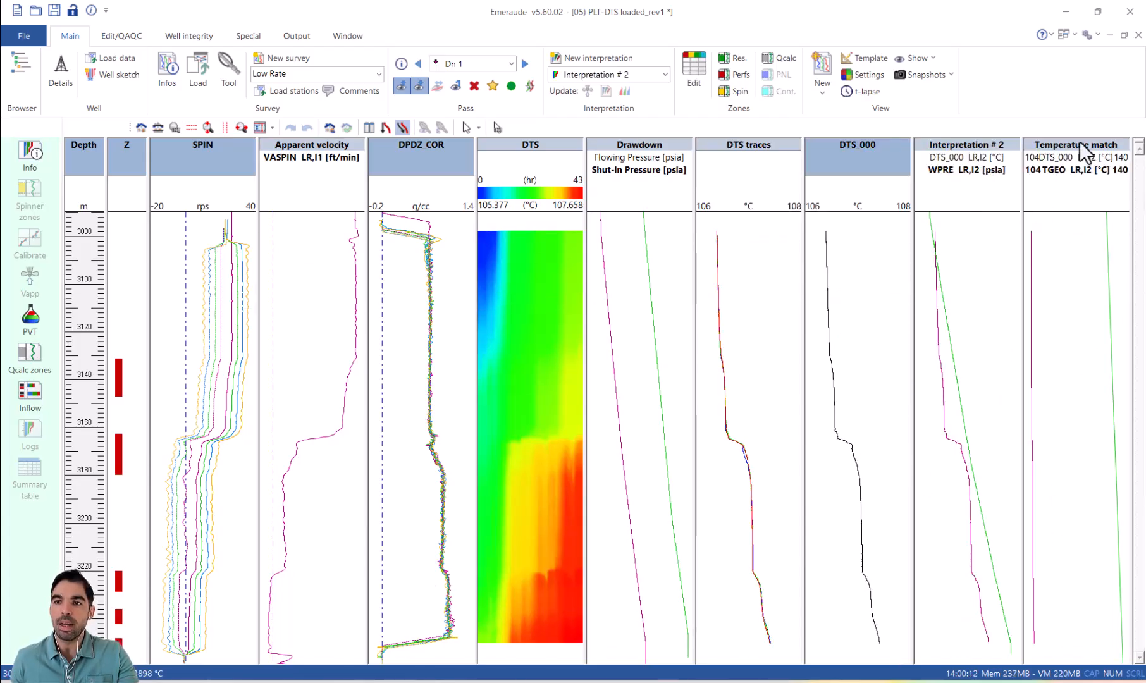
Step: Remove the Interpretation # 2 and DTS_000 tracks from the view and widen the Temperature match track
drag(975, 91, 972, 88)
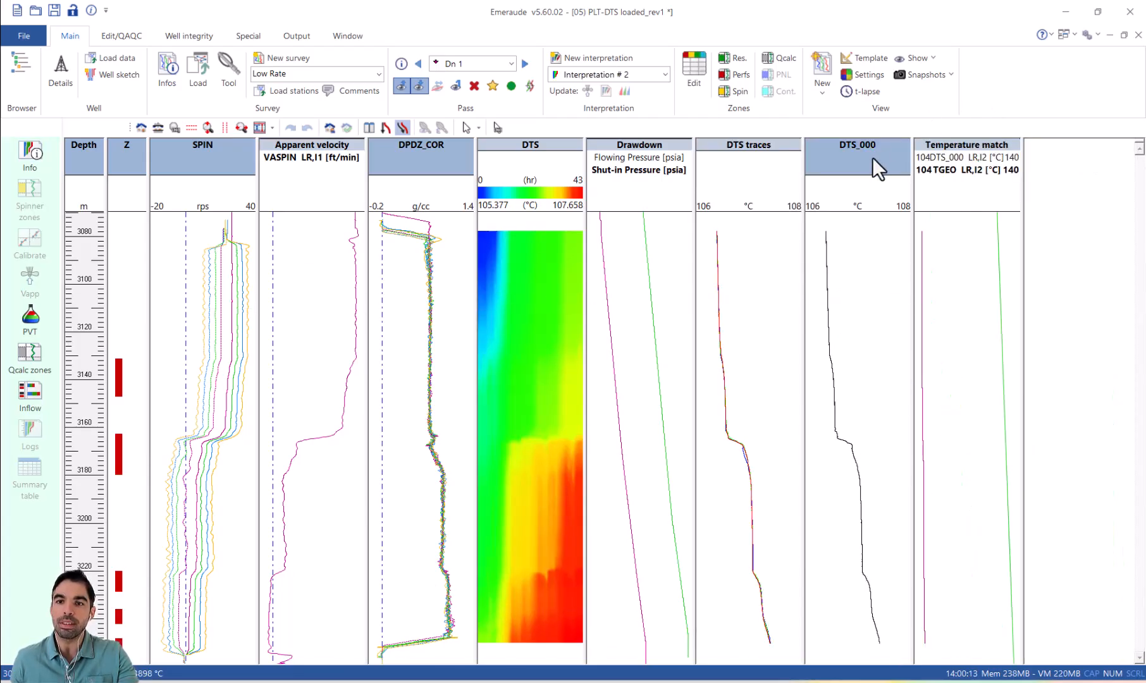
drag(870, 157, 895, 98)
drag(913, 167, 1010, 180)
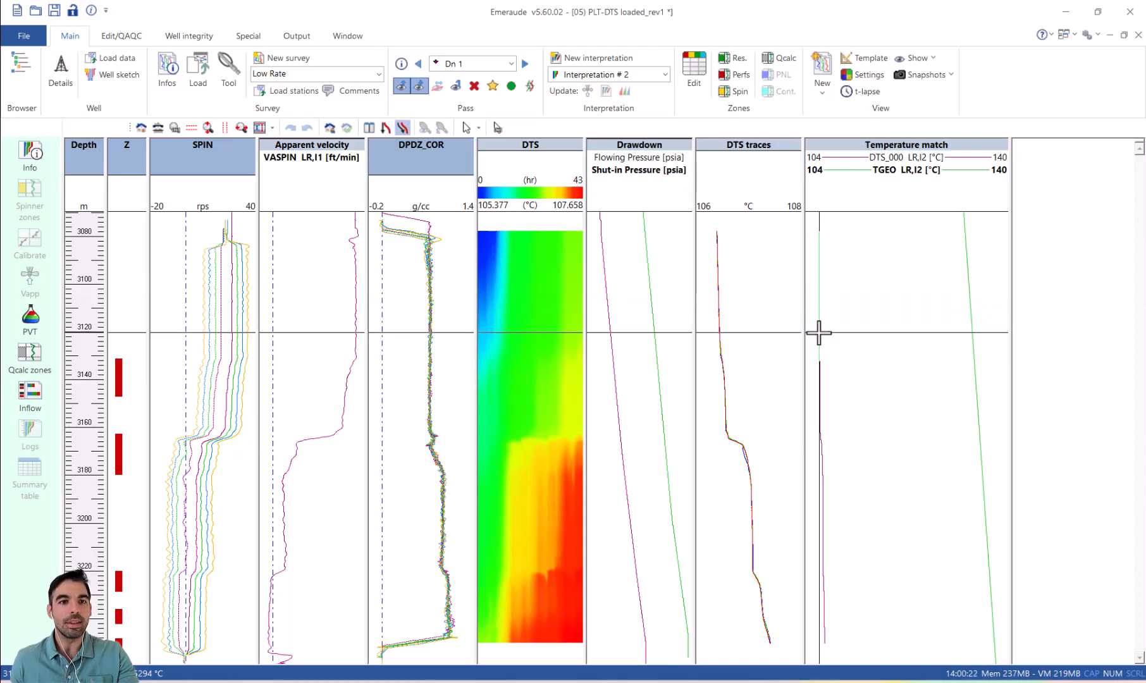
Step: Shift the geothermal profile with the T geo tool so its line meets the lower end of the DTS_000 curve
click(225, 127)
click(814, 475)
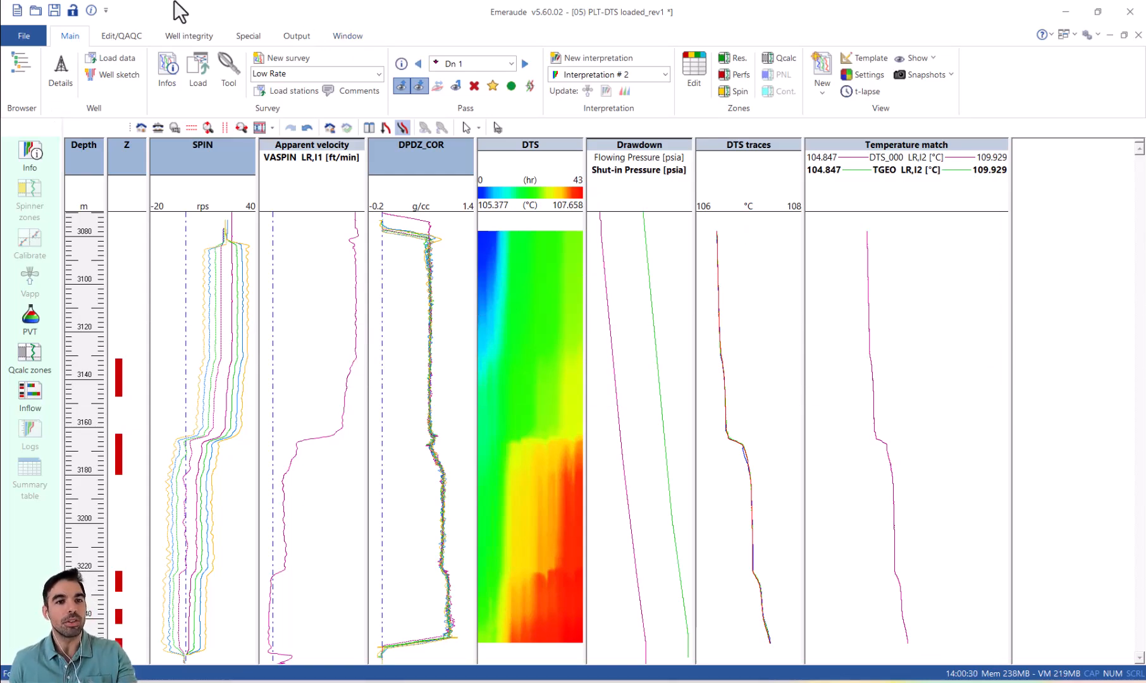
click(126, 33)
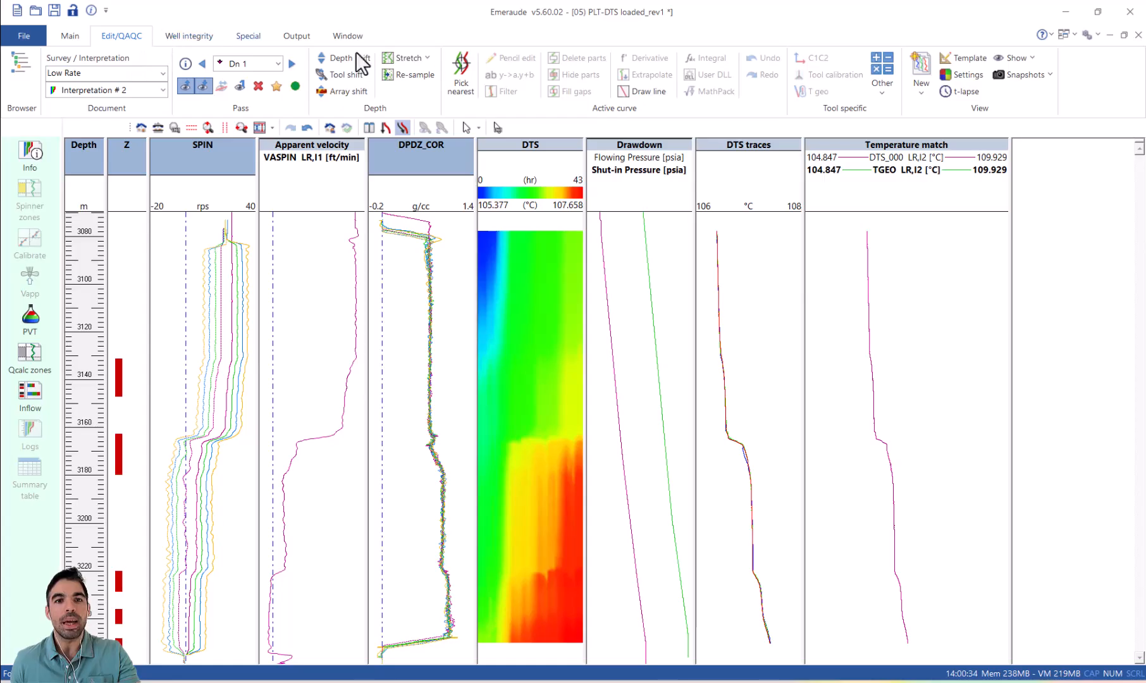
click(467, 82)
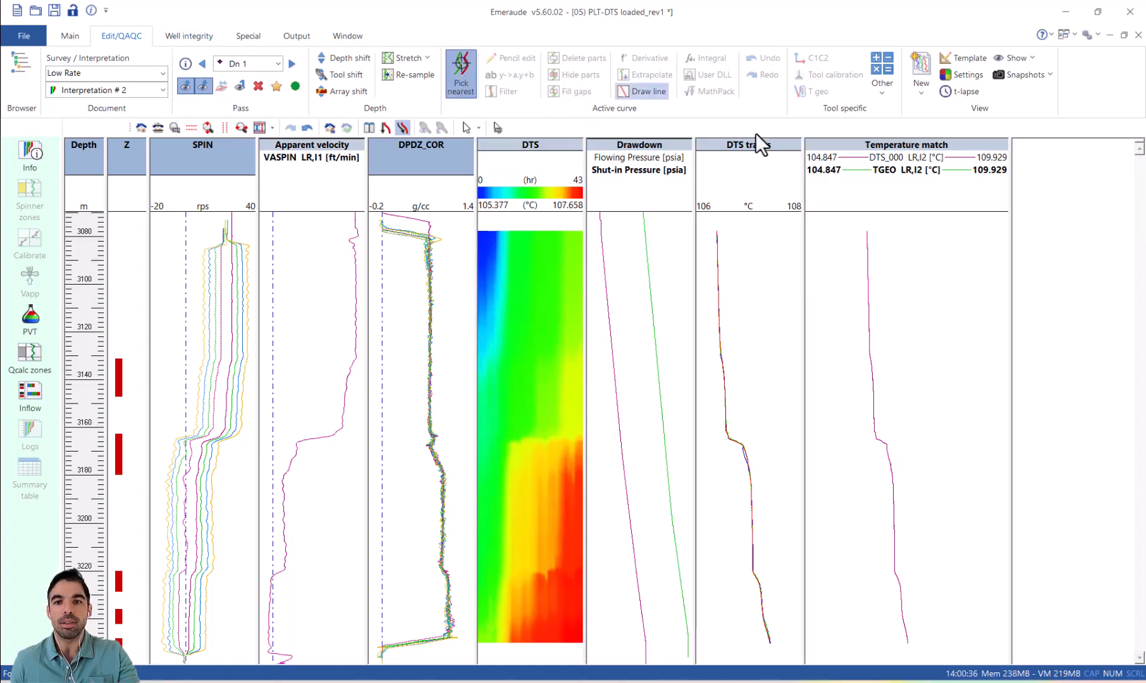
click(879, 294)
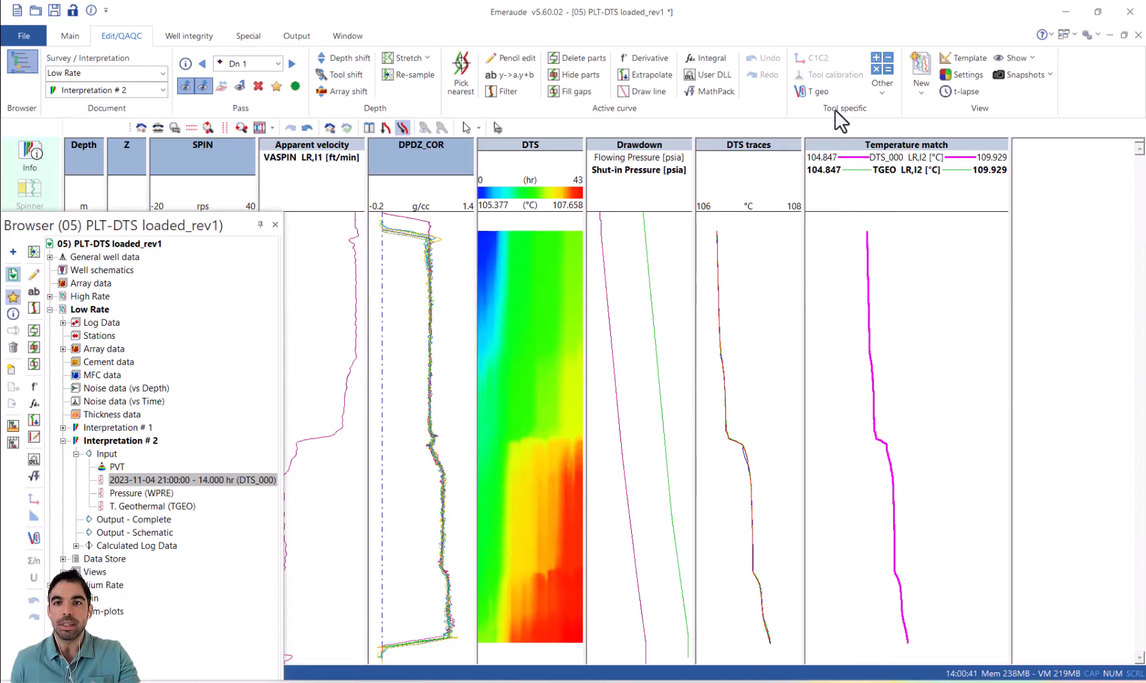
click(812, 91)
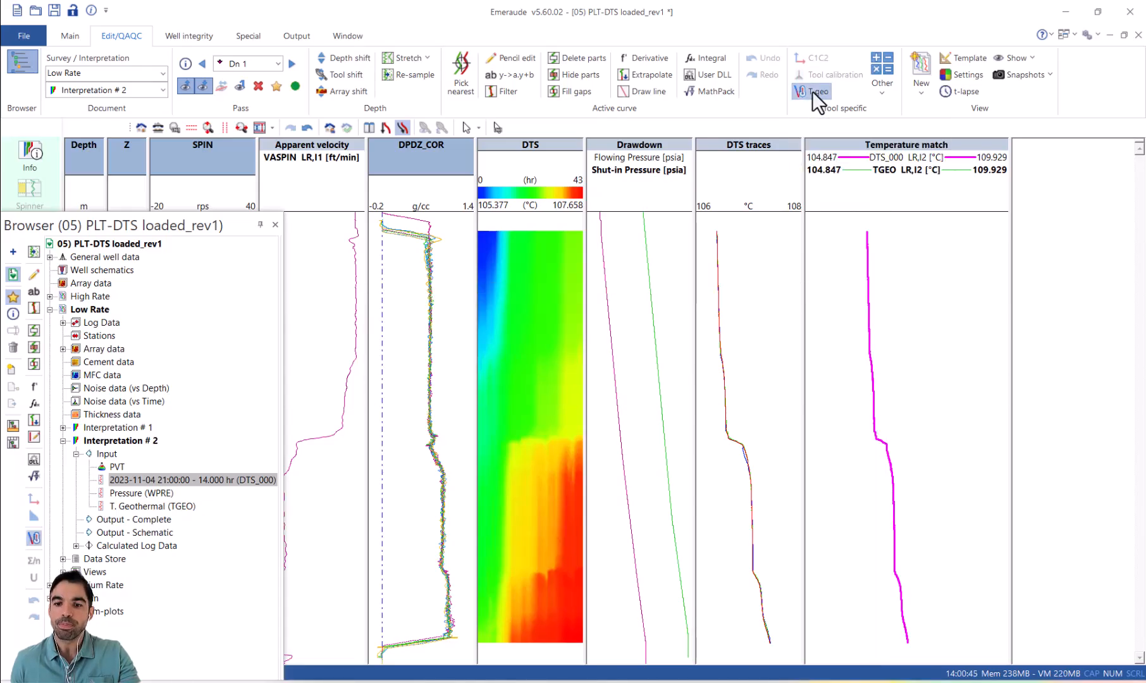
click(976, 632)
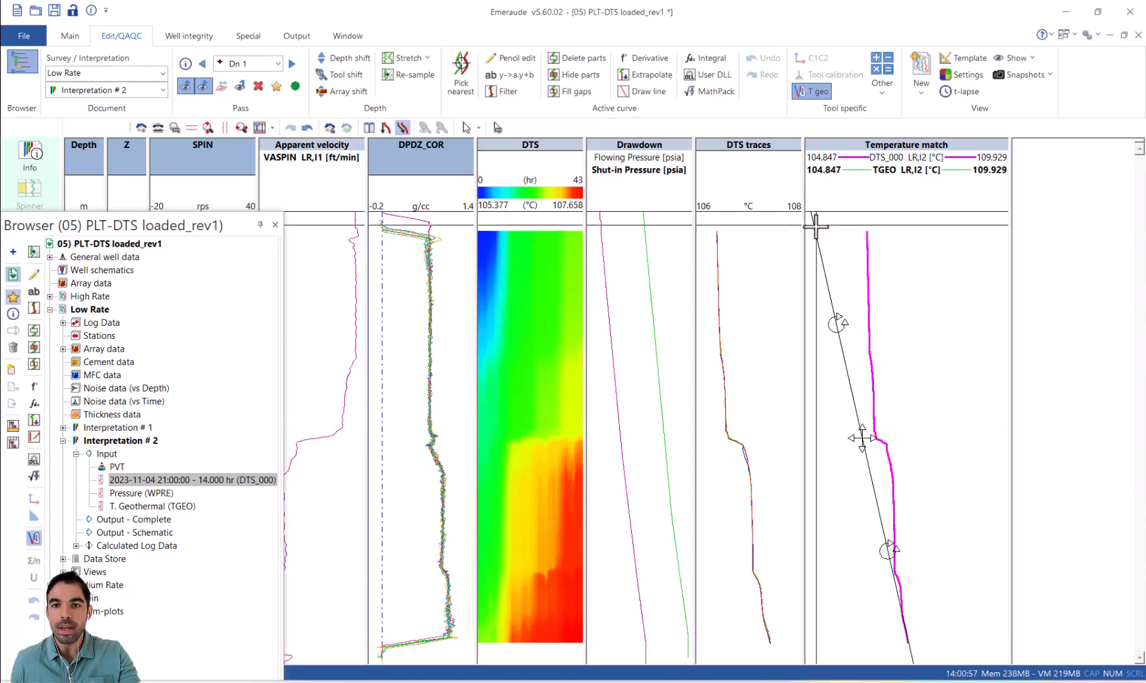
click(274, 225)
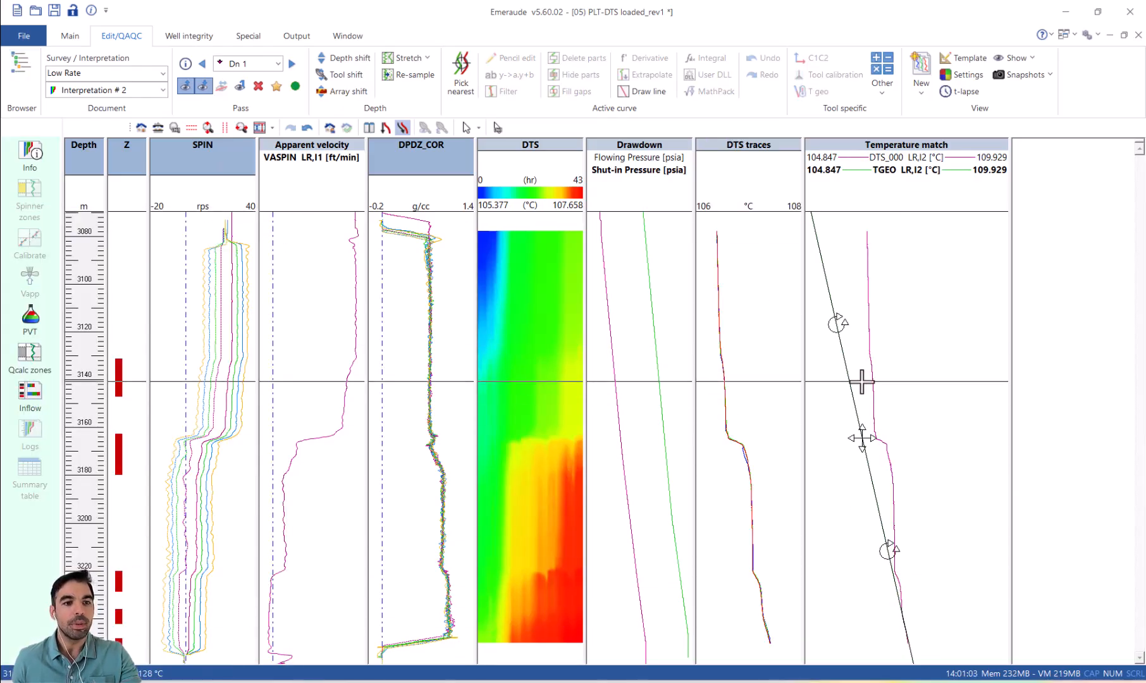
Step: Define Qcalc zones interactively above the top perforation, between the perforated intervals, and inside the second interval at about 3167–3170 m
click(29, 352)
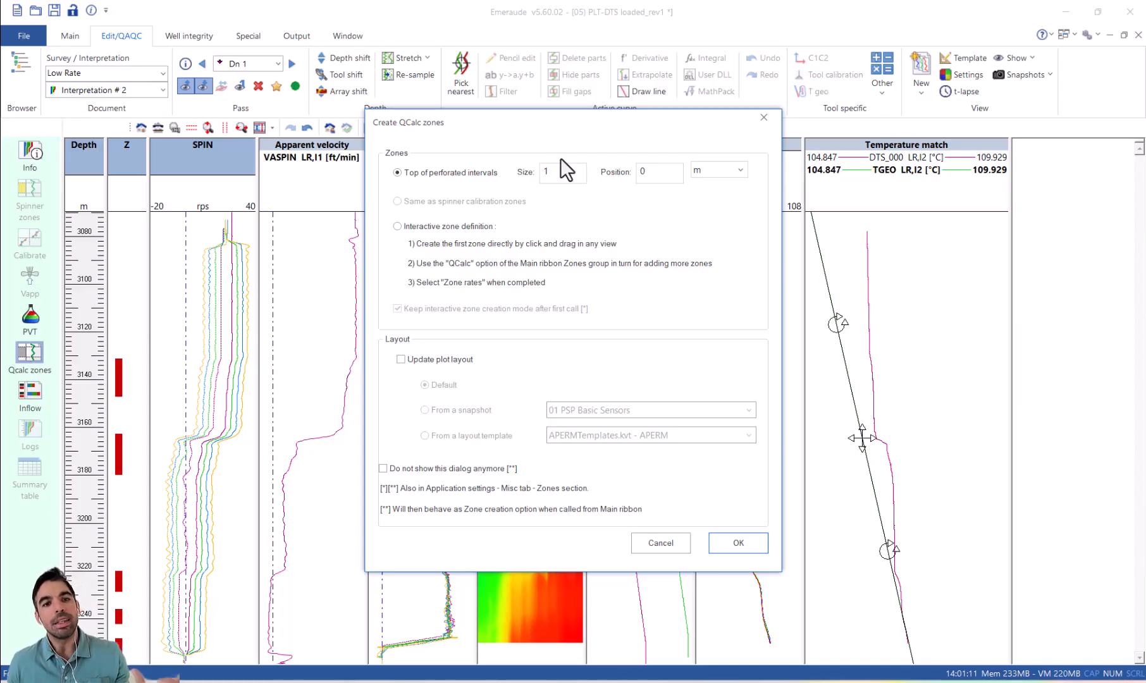
click(463, 233)
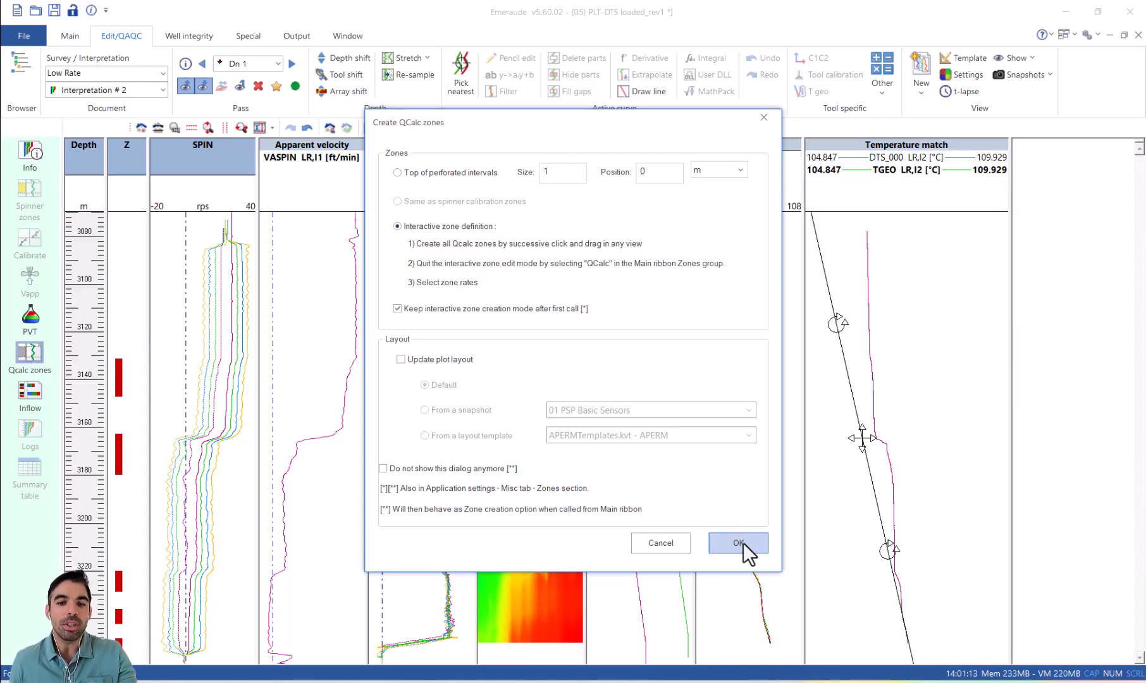
click(741, 543)
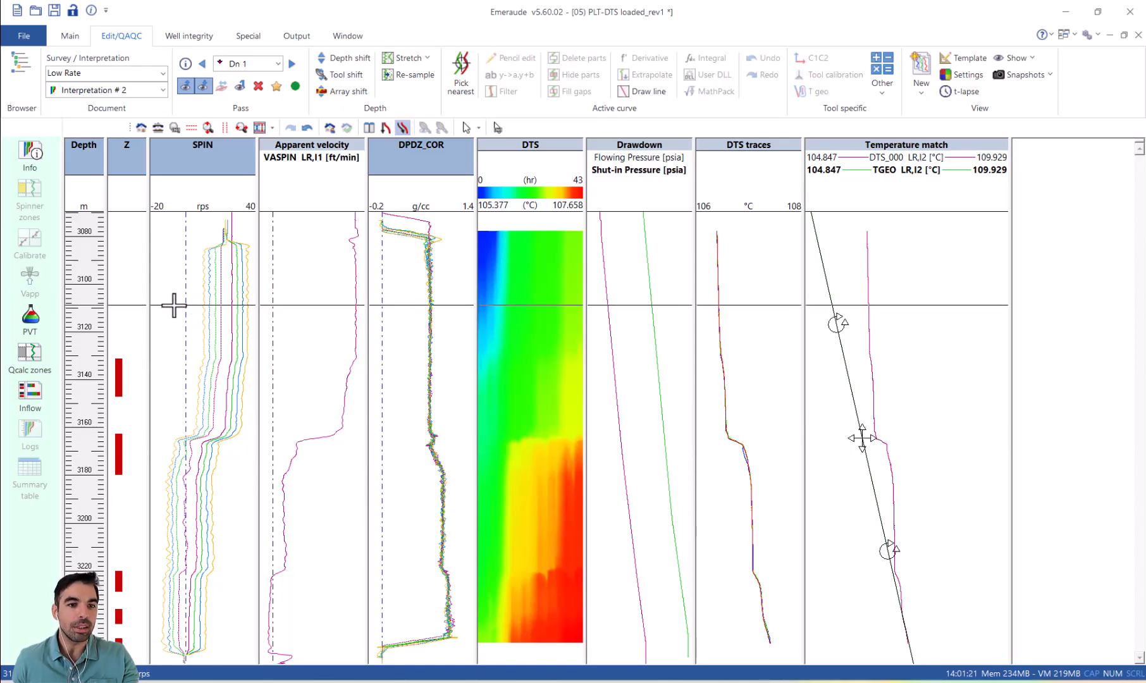
drag(171, 330, 171, 331)
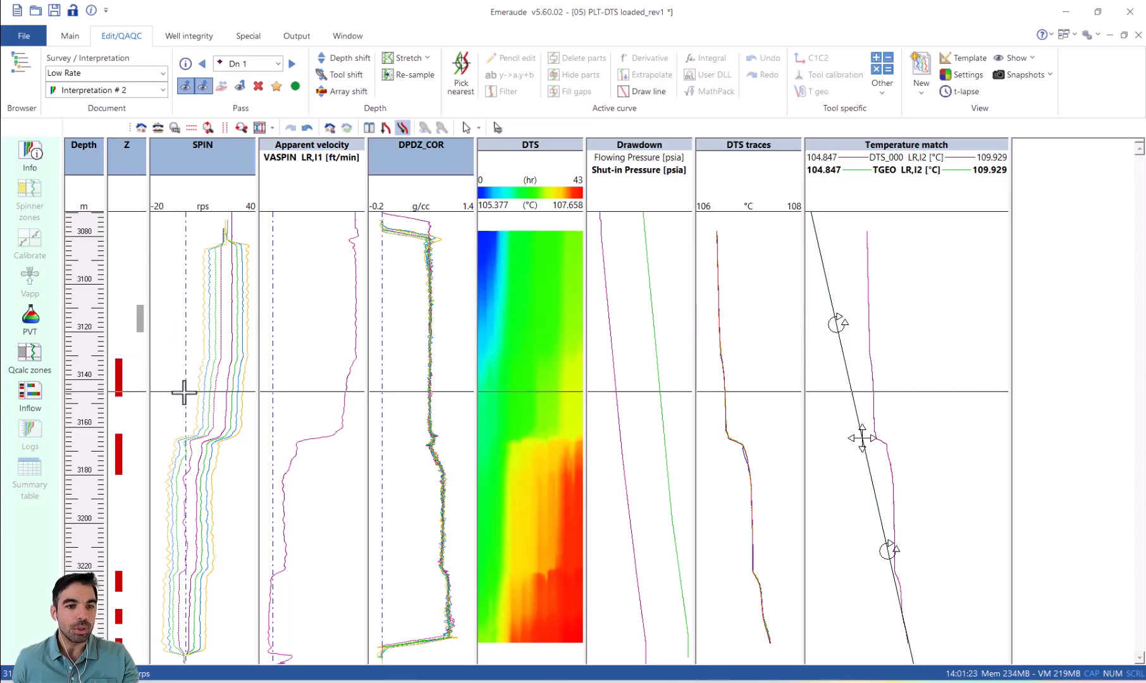
drag(177, 402, 176, 415)
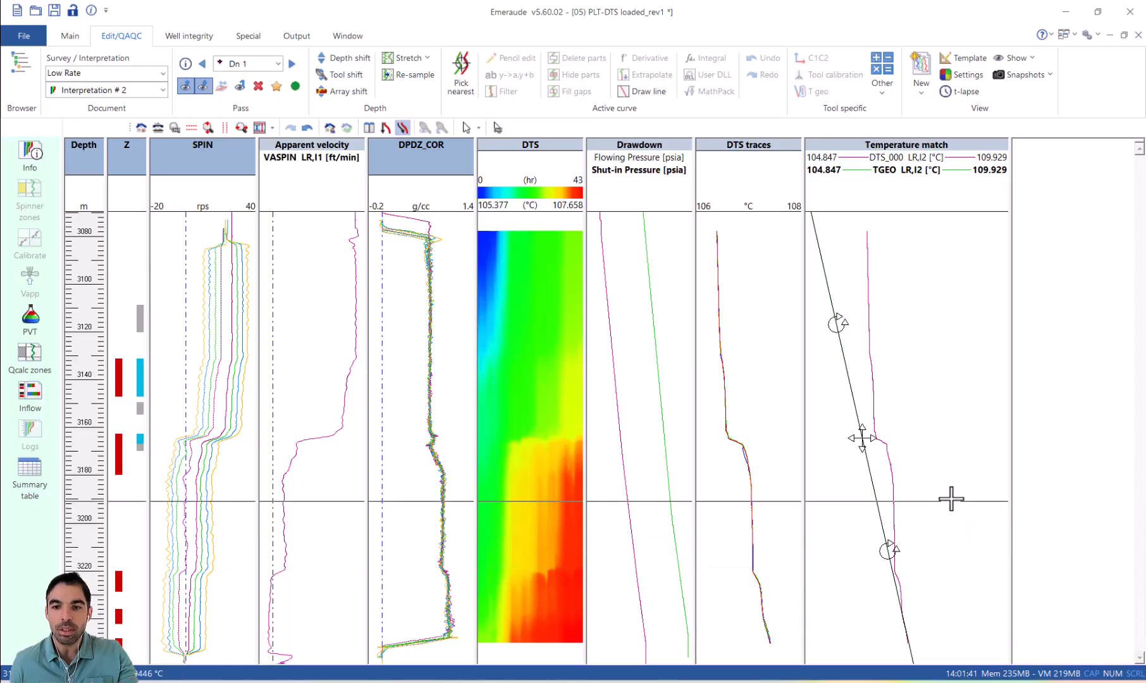
drag(951, 490, 952, 519)
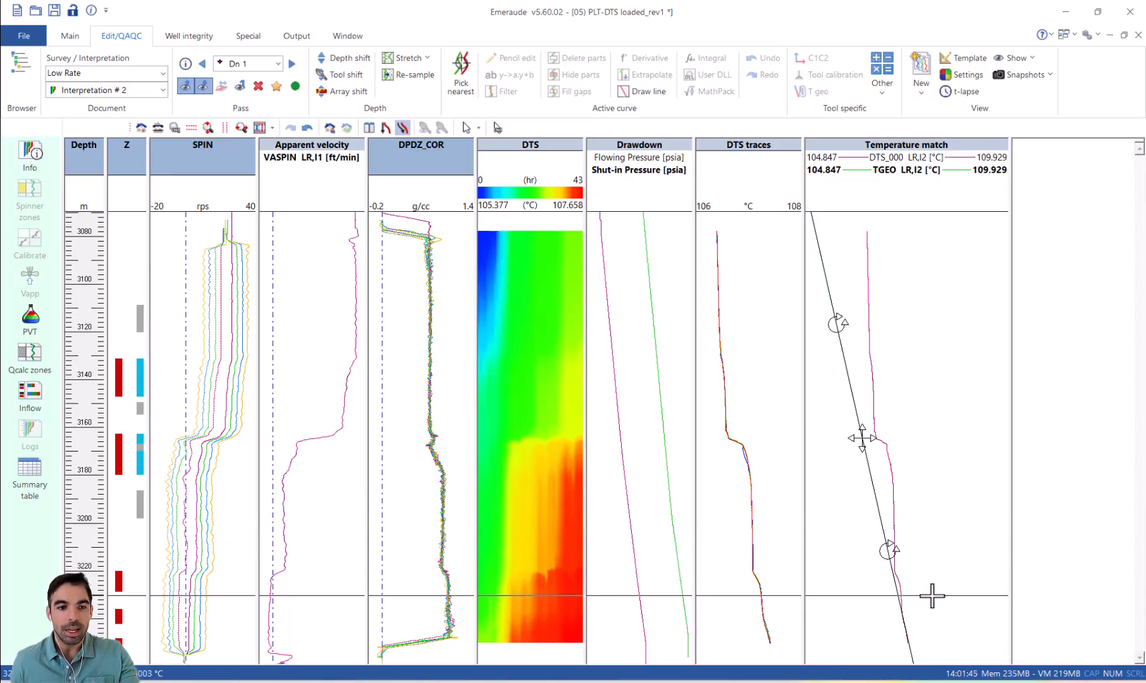
drag(932, 595, 936, 605)
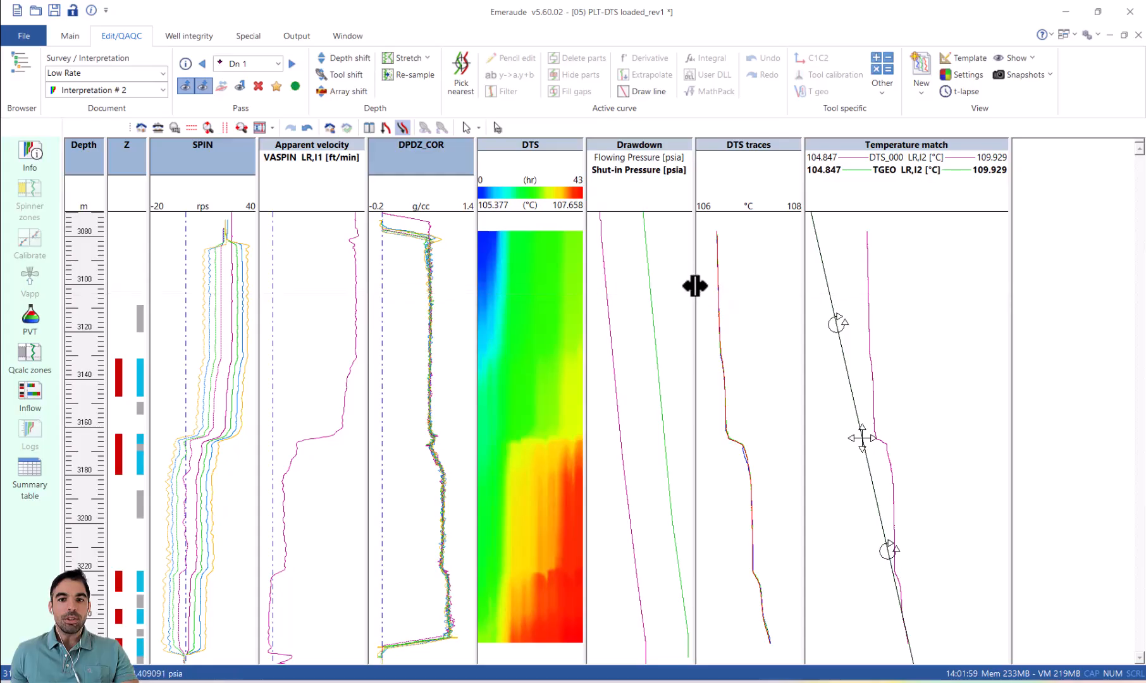
Step: Widen the Drawdown track and start the inflow zone rates calculation, accepting reservoir zones equal to the inflow zones
drag(697, 308, 819, 309)
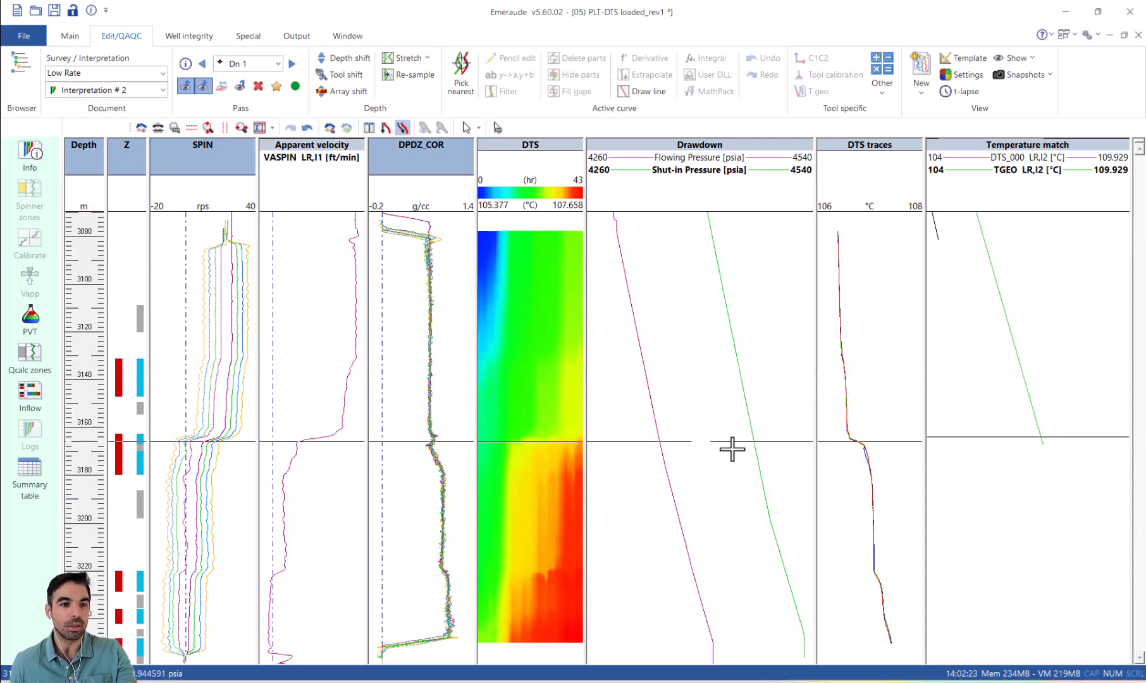
click(29, 390)
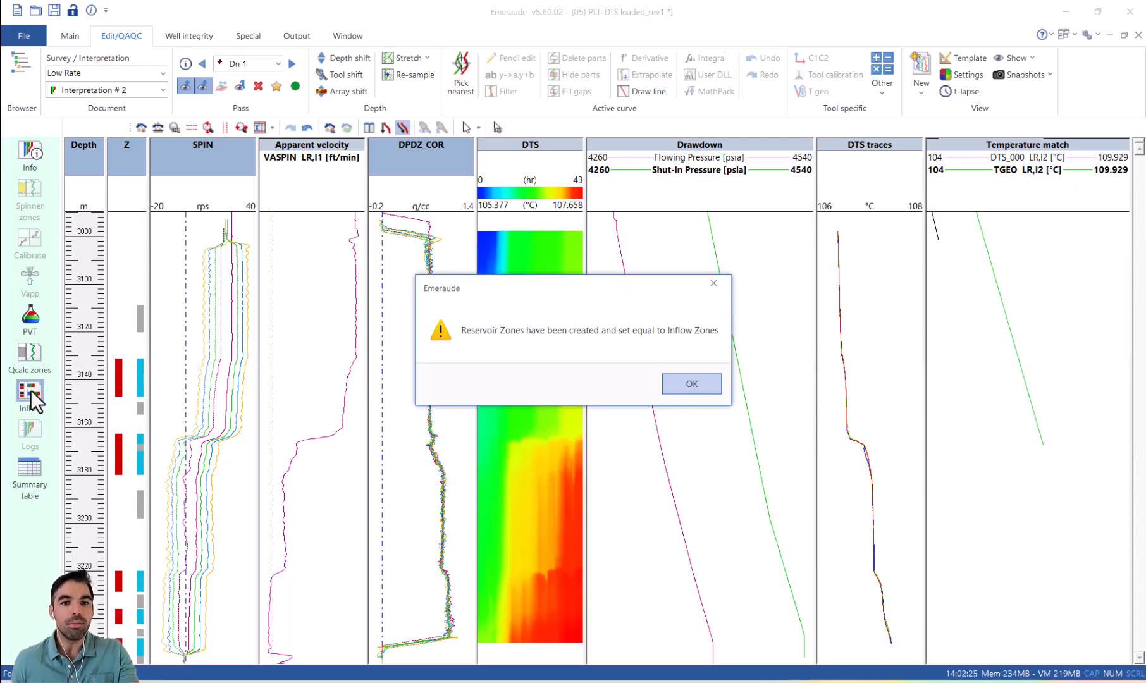
click(692, 383)
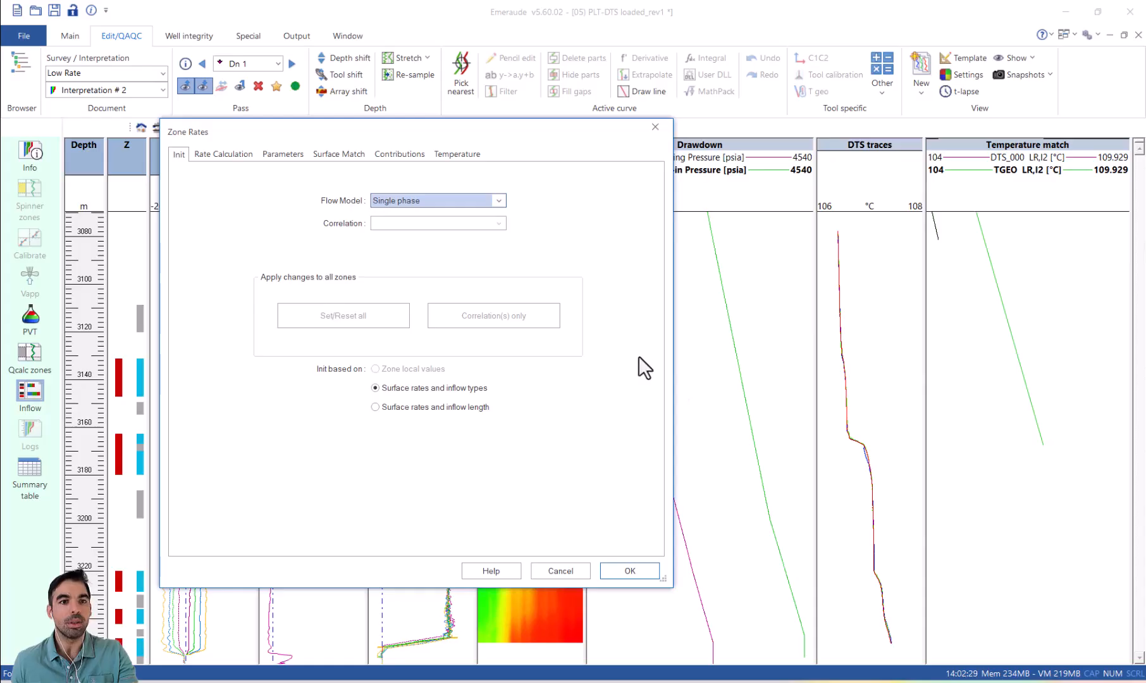
Step: Switch the inflow zone pressure drop in the temperature settings to user input drawdown and set zone 1 to 116 psia
click(474, 155)
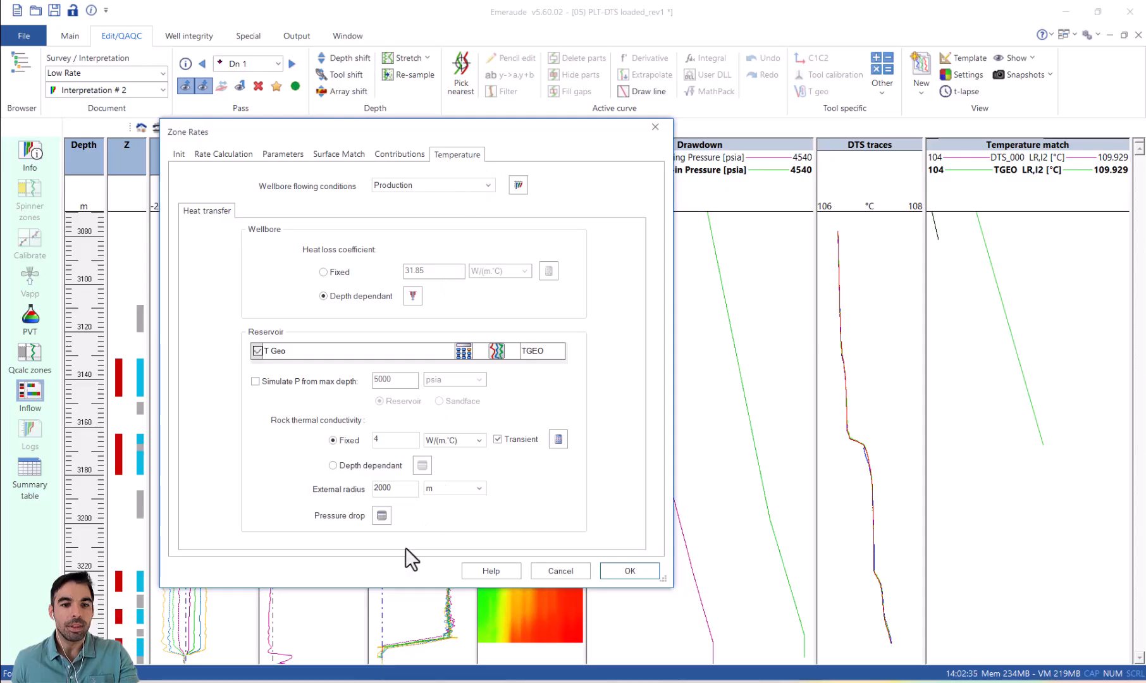
click(382, 517)
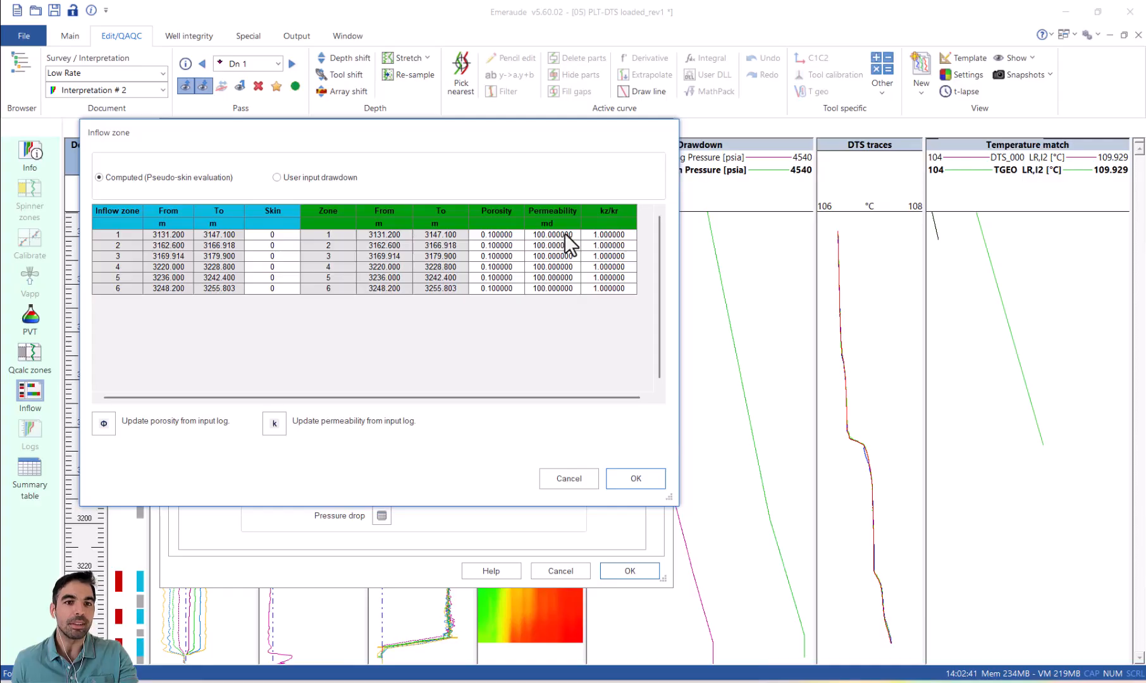
click(302, 174)
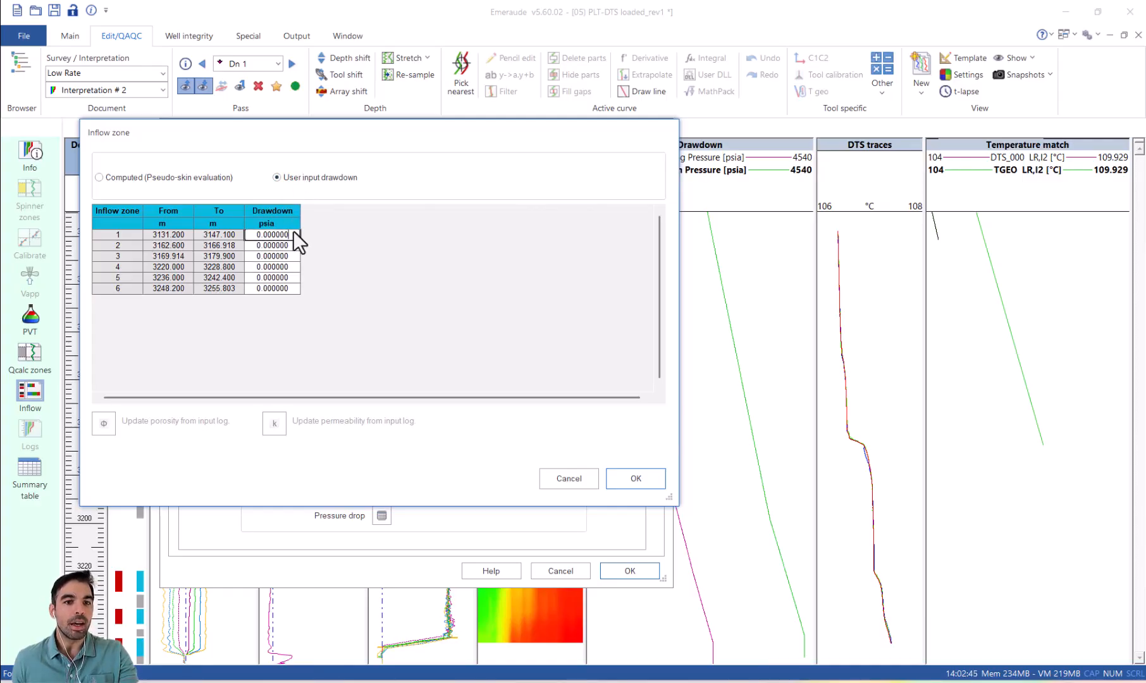
text(0.0)
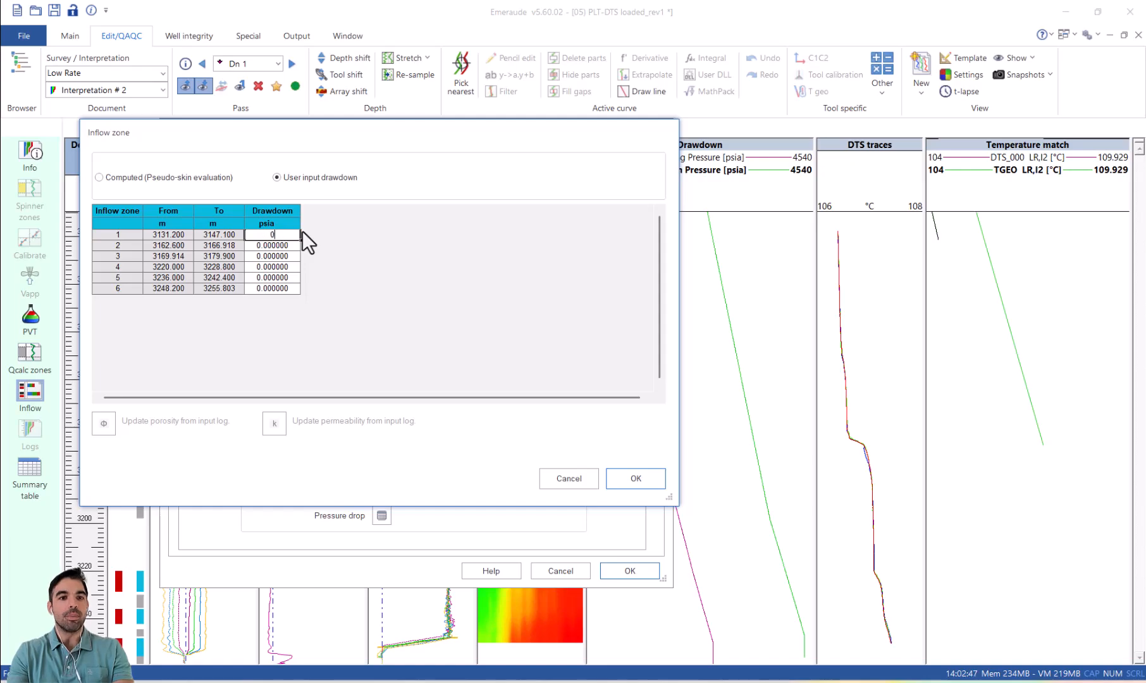
text(6)
key(Return)
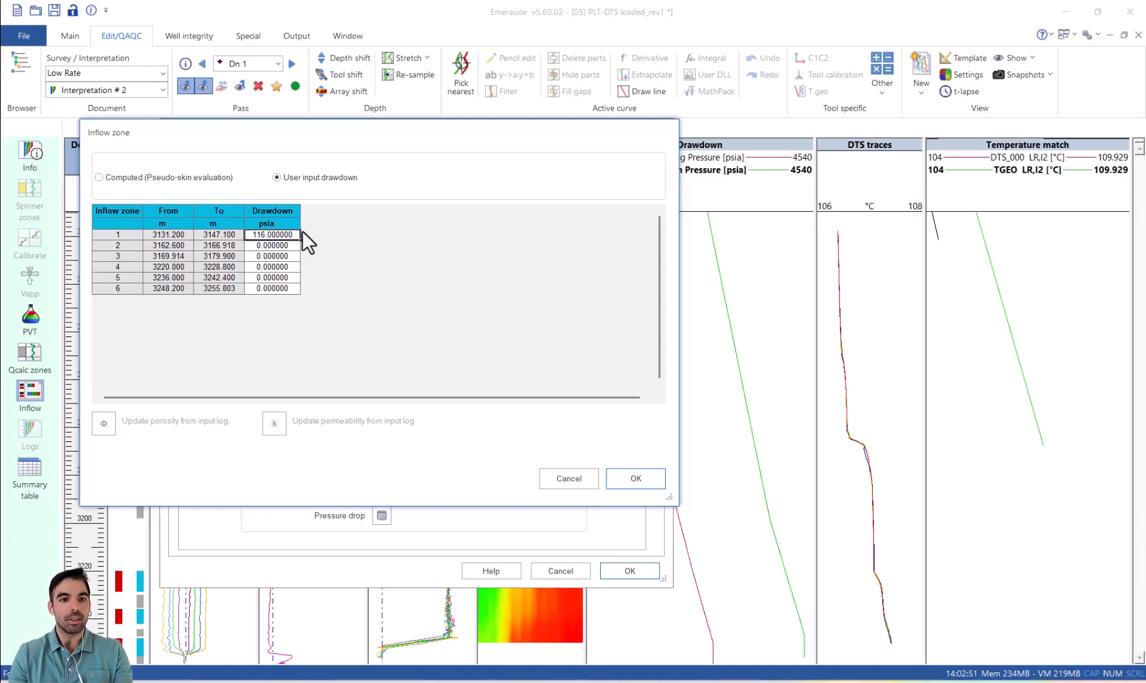
Step: Copy the 116 psia drawdown to inflow zones 2 through 6 and accept the pressure drop table
key(Down)
text(116.000000)
key(Down)
text(116.000000)
key(Down)
text(116.000000)
key(Down)
text(116.000000)
key(Down)
text(116.000000)
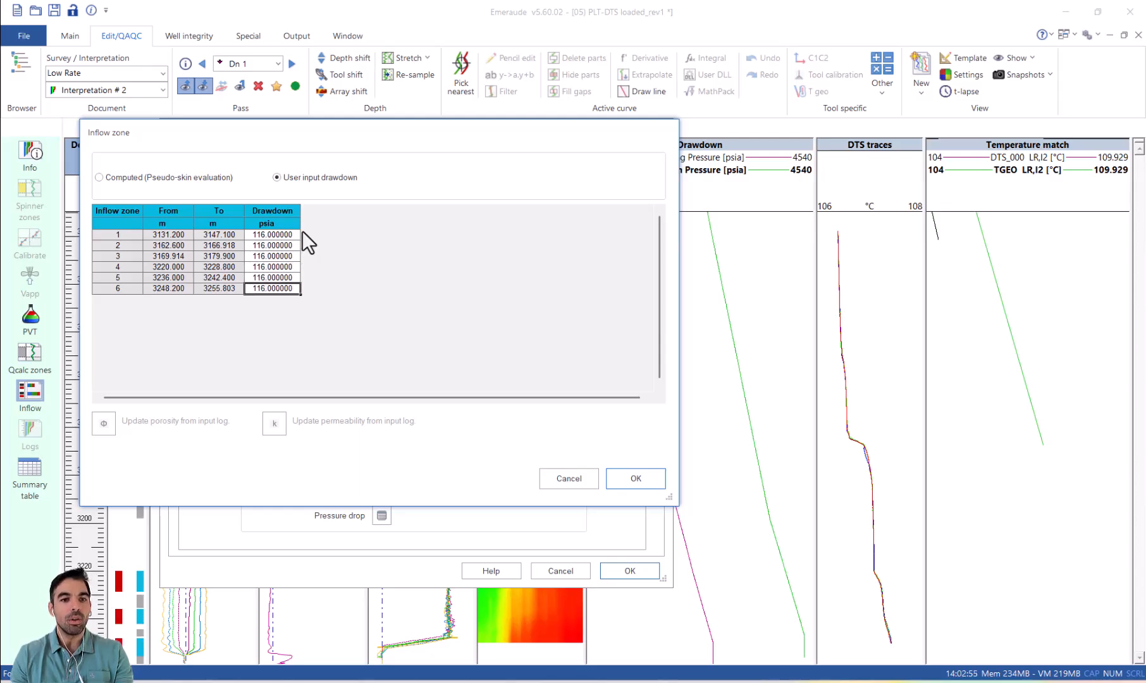
click(648, 482)
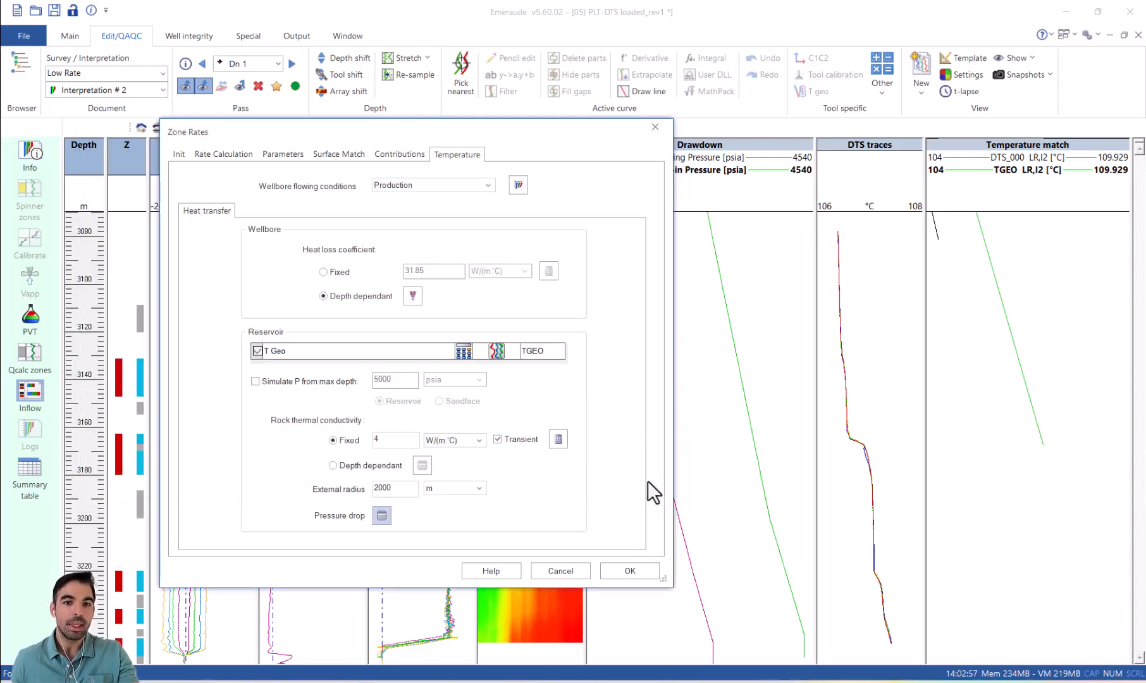
Step: Run Global Improve on the zone contributions with surface conditions matched, and accept the zone rates
click(406, 154)
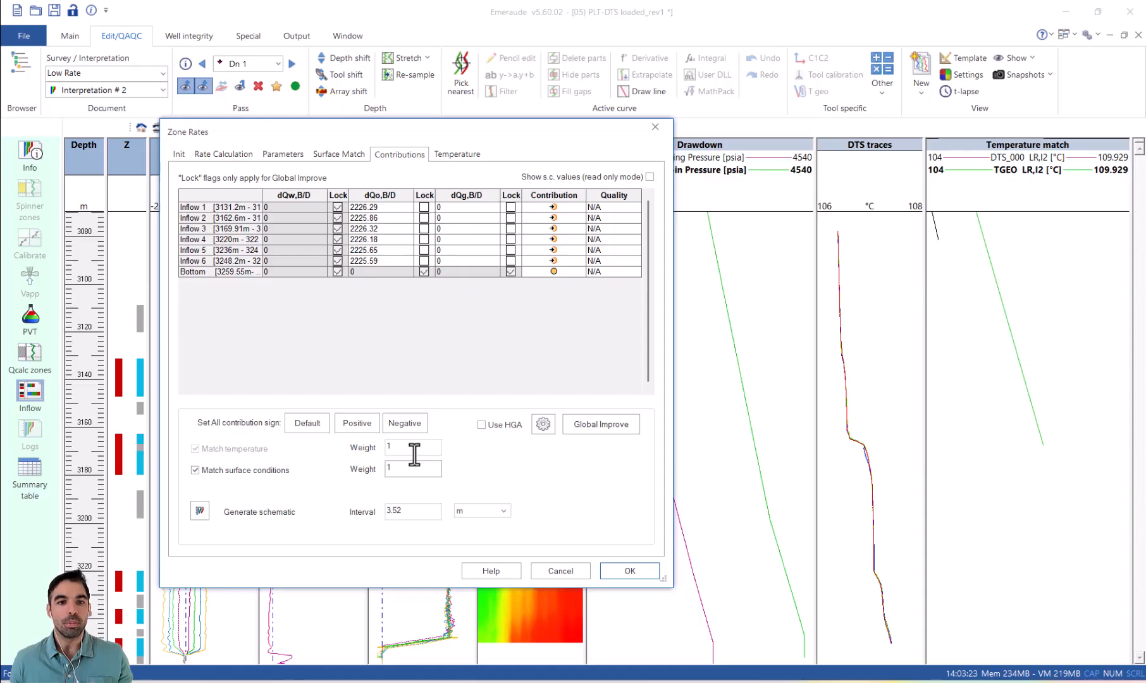
click(610, 427)
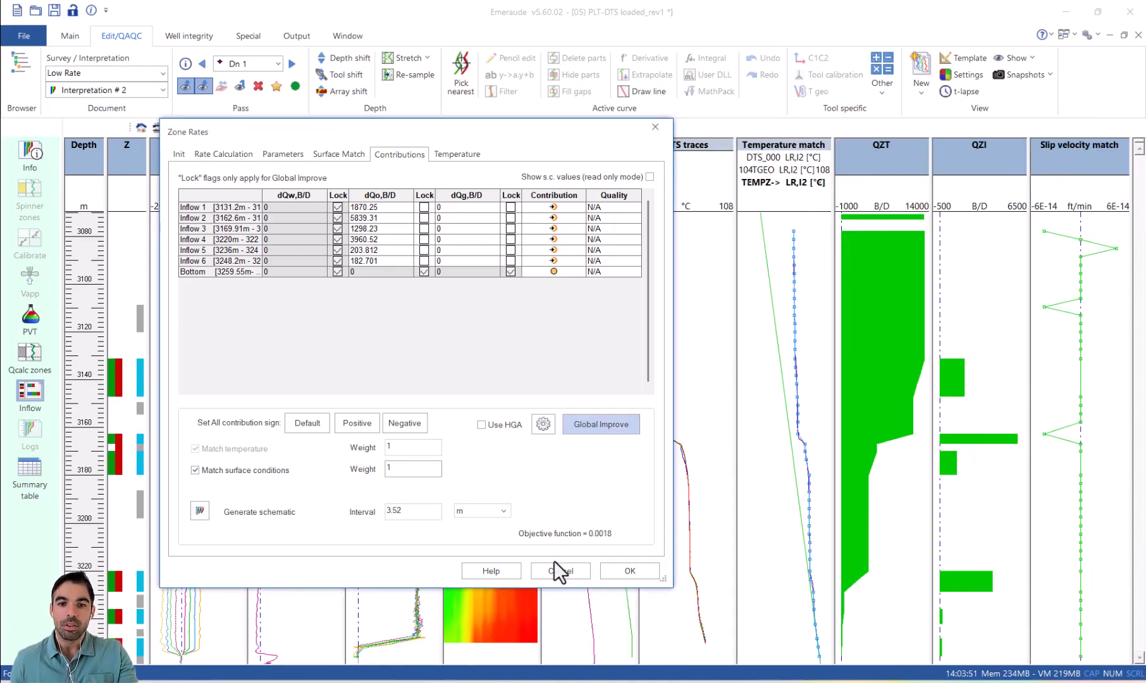
click(631, 569)
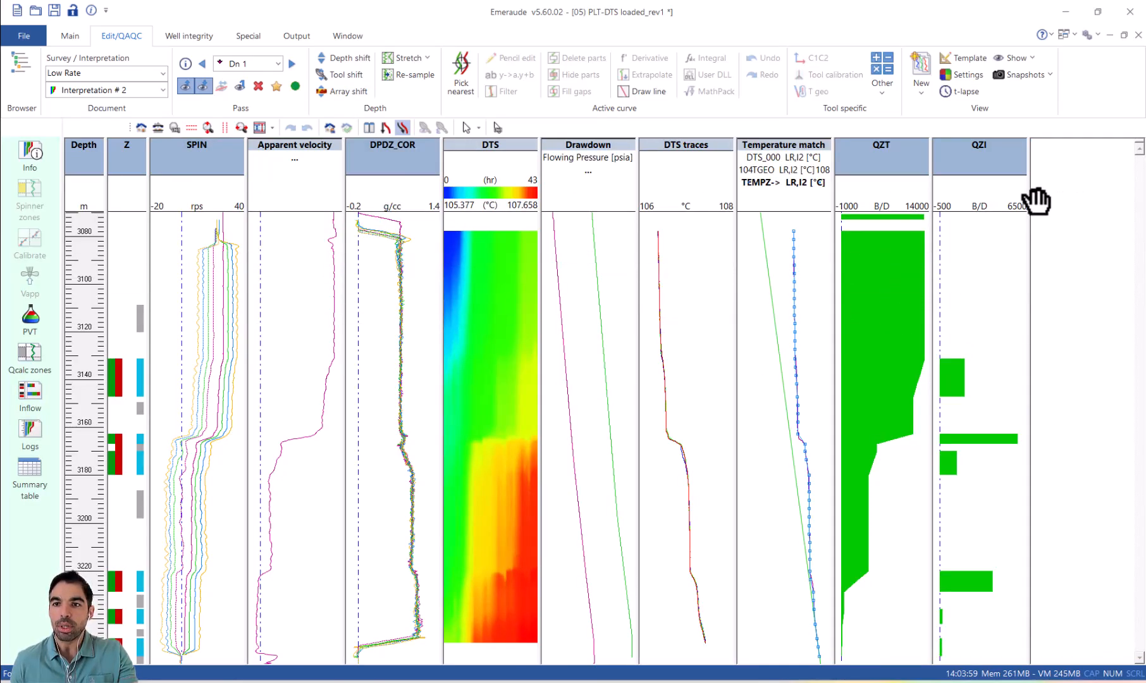
Step: Place the SPIN track after the QZI track and widen the QZT and SPIN tracks
drag(1036, 201, 1043, 200)
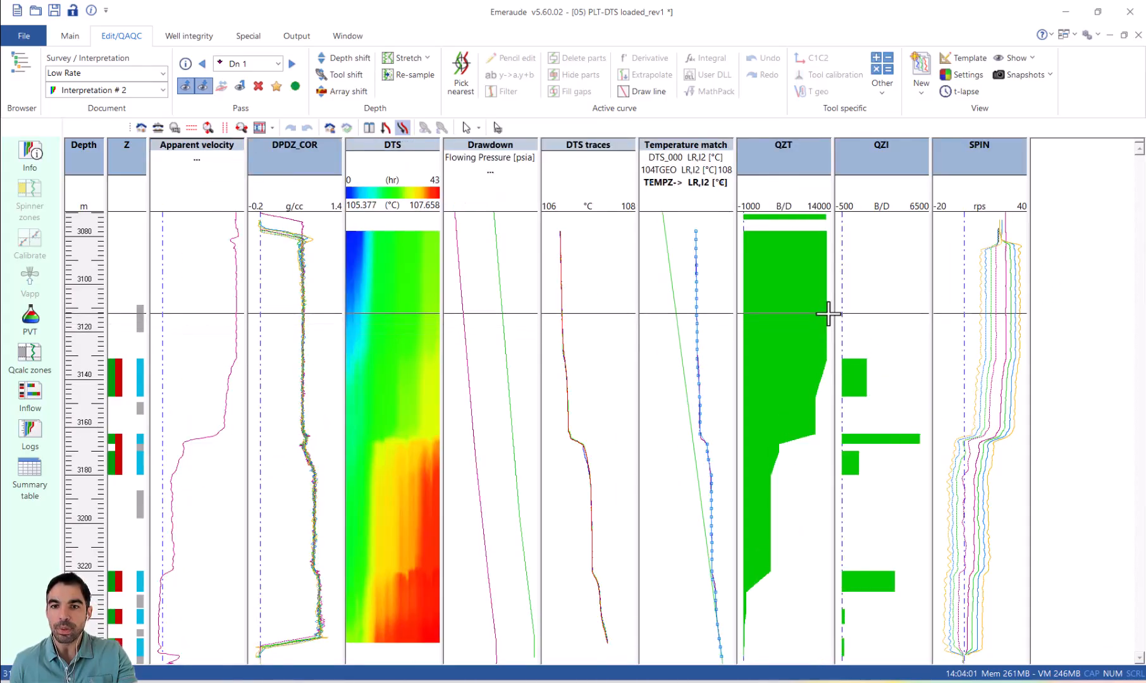
drag(833, 314, 868, 316)
drag(1064, 317, 1113, 323)
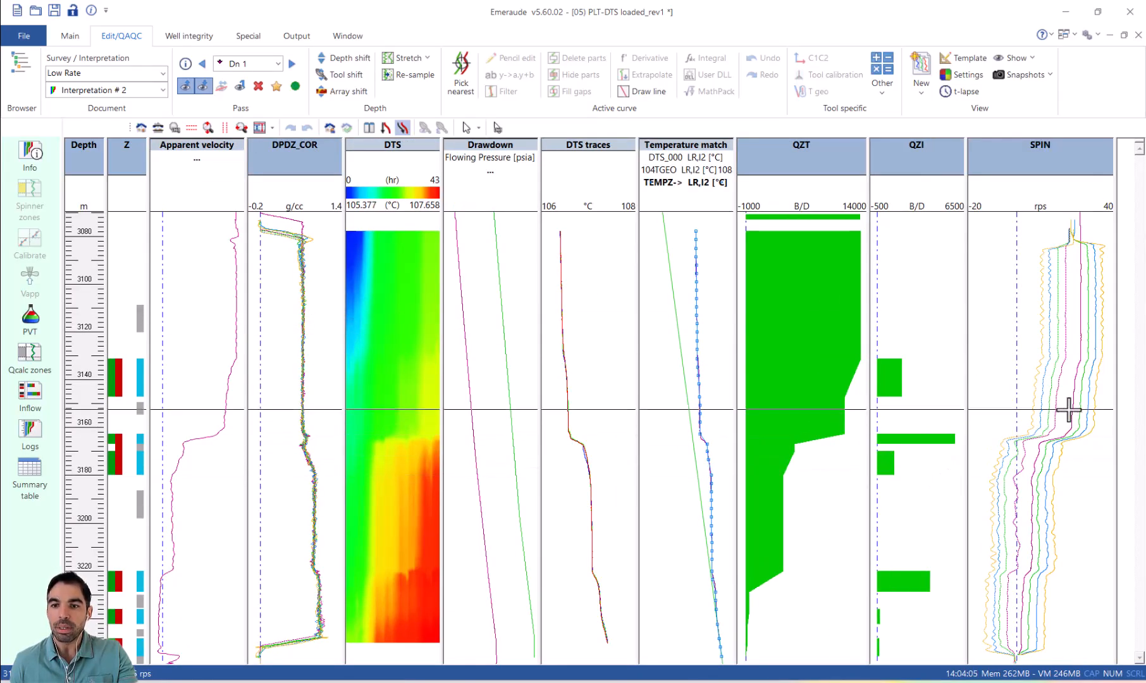